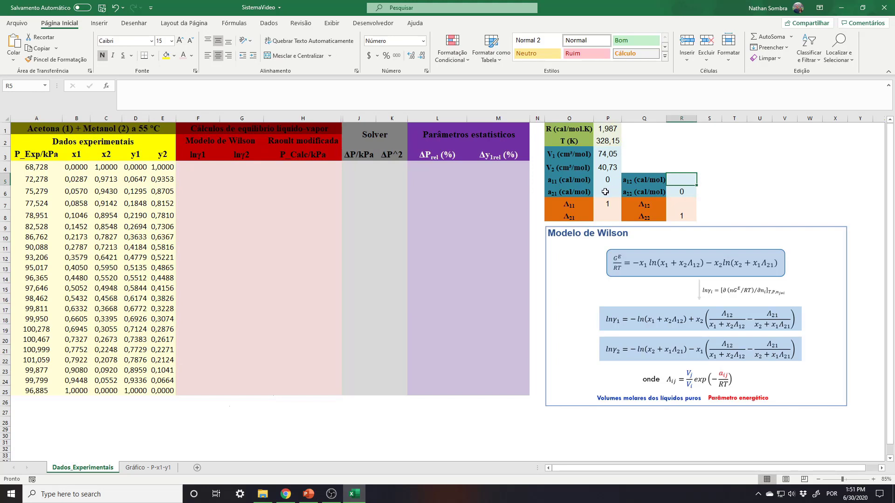
Step: Enter 100 as the initial value of both energy parameters a12 and a21
click(606, 191)
click(681, 179)
click(605, 193)
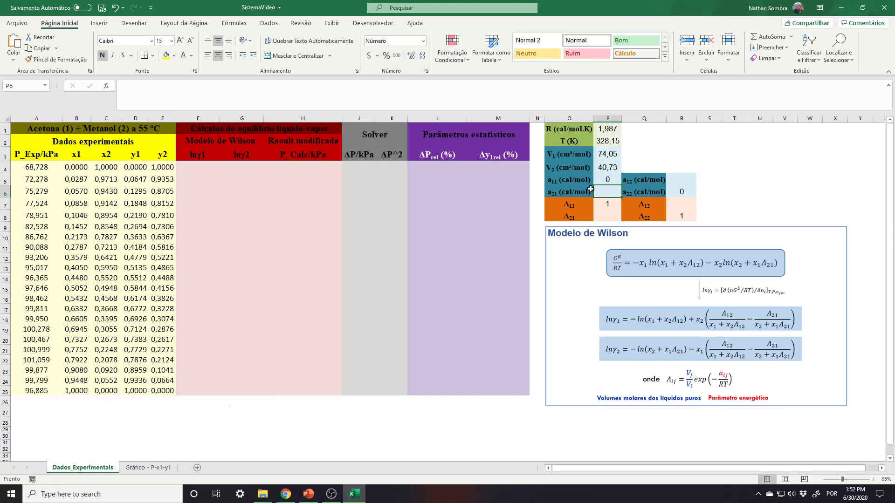
drag(578, 192, 679, 180)
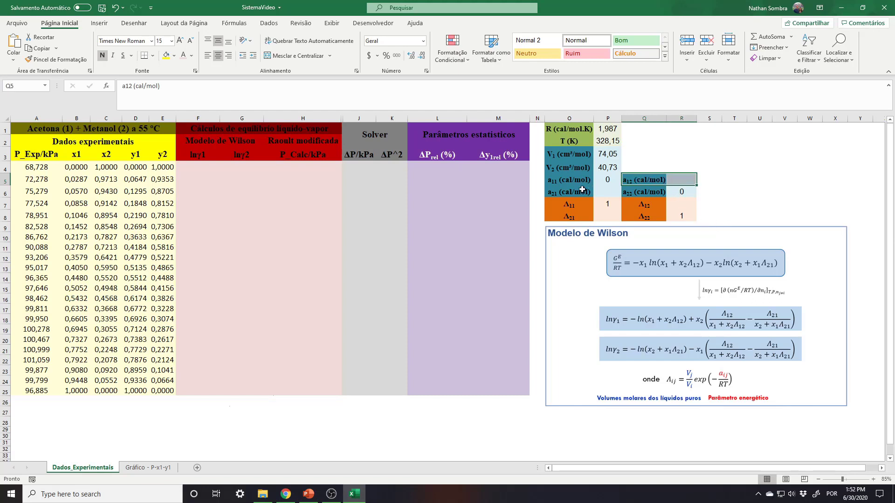
drag(568, 191, 602, 192)
click(682, 180)
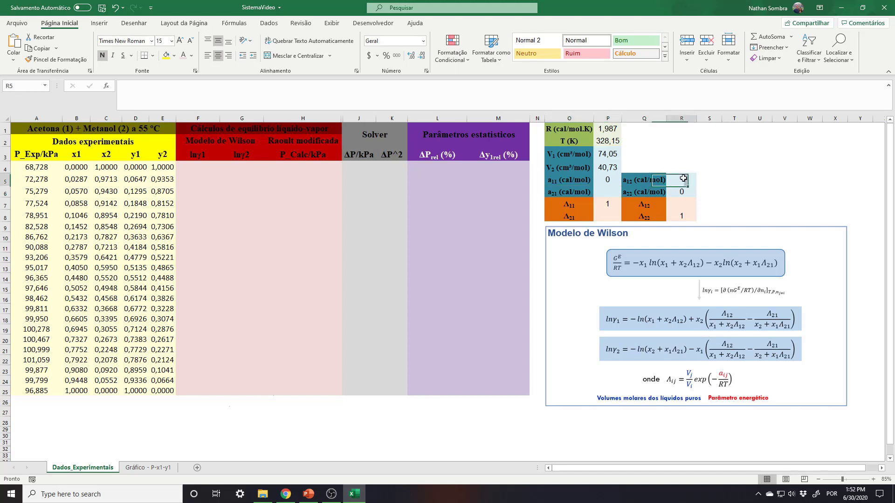
text(100)
key(Left)
key(Left)
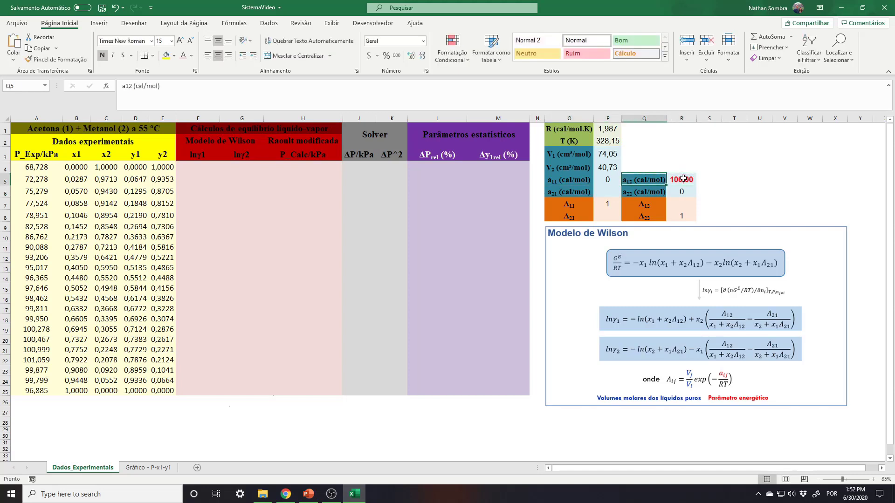
key(Down)
text(100)
key(Tab)
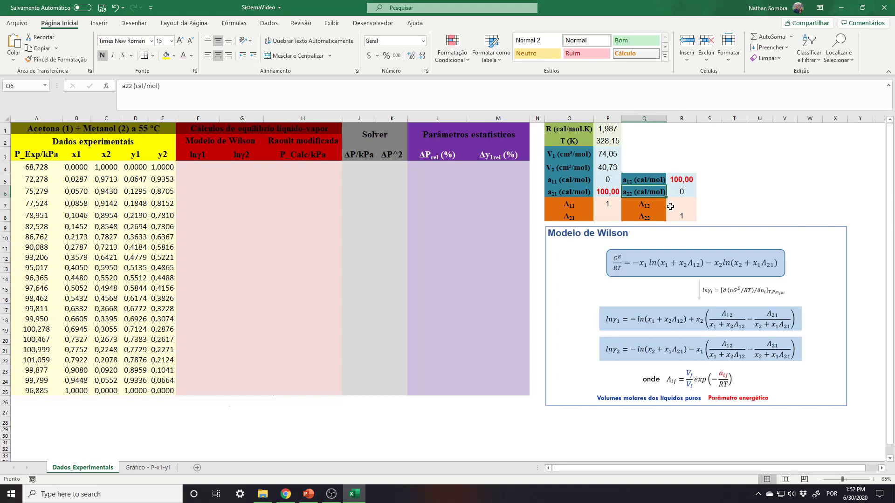
Step: Examine the energy parameters a11, a12, a21 and a22 together with the Λ11, Λ12, Λ21 and Λ22 cells
click(683, 181)
click(597, 194)
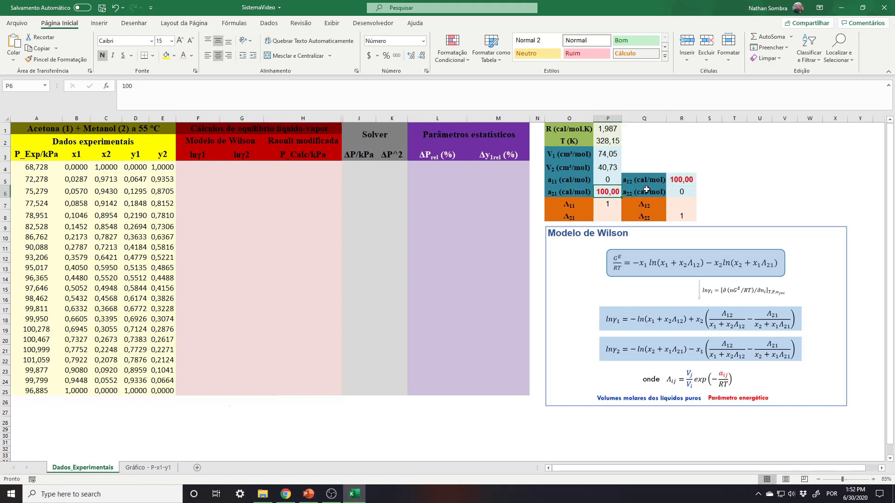
click(676, 181)
click(605, 194)
click(685, 179)
click(608, 191)
click(606, 180)
click(685, 192)
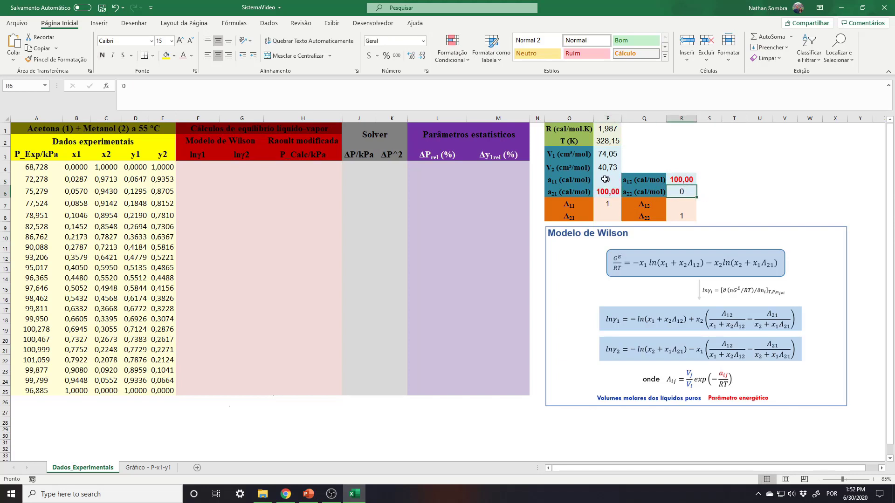
click(605, 180)
click(688, 193)
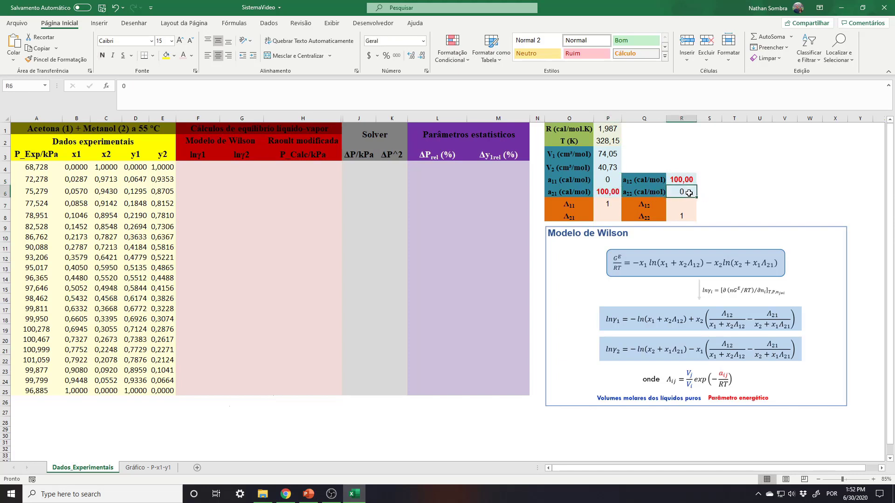
click(606, 204)
click(680, 219)
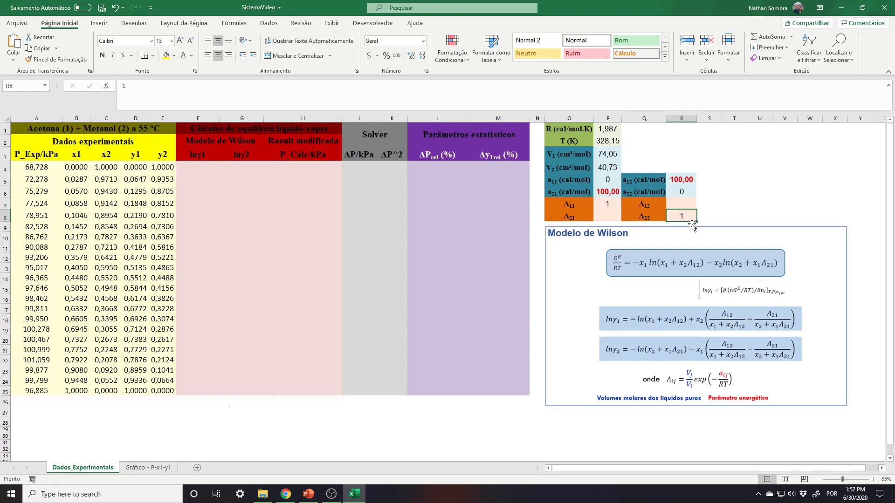
drag(605, 193, 574, 192)
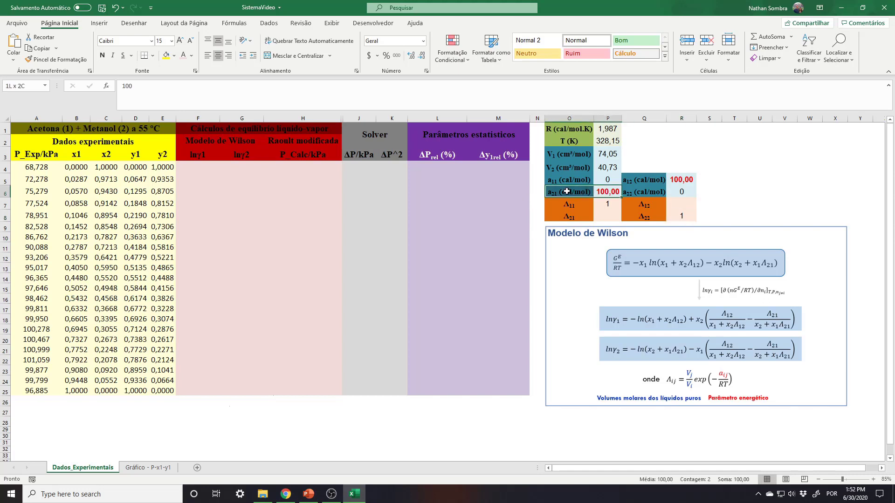
drag(686, 185, 645, 181)
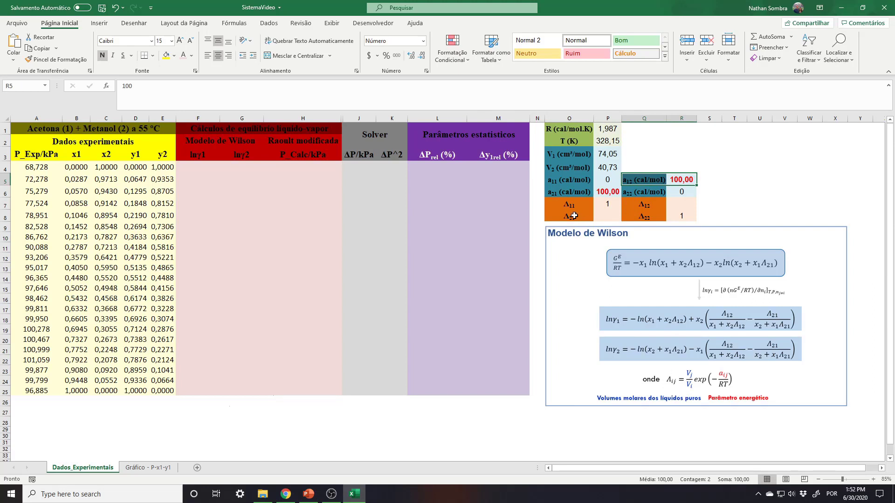
drag(569, 216, 669, 204)
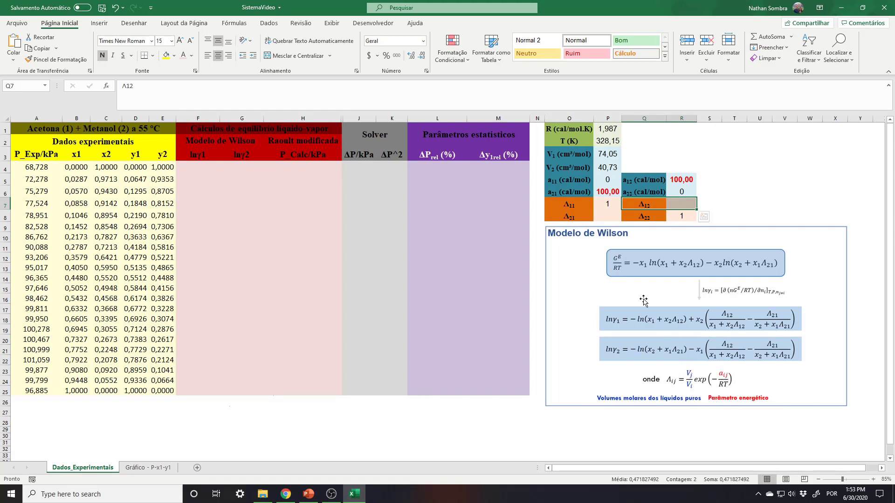
Step: Calculate Λ21 in cell P8 with the formula =(P3/P4)*EXP(-P6/(P1*P2))
click(607, 217)
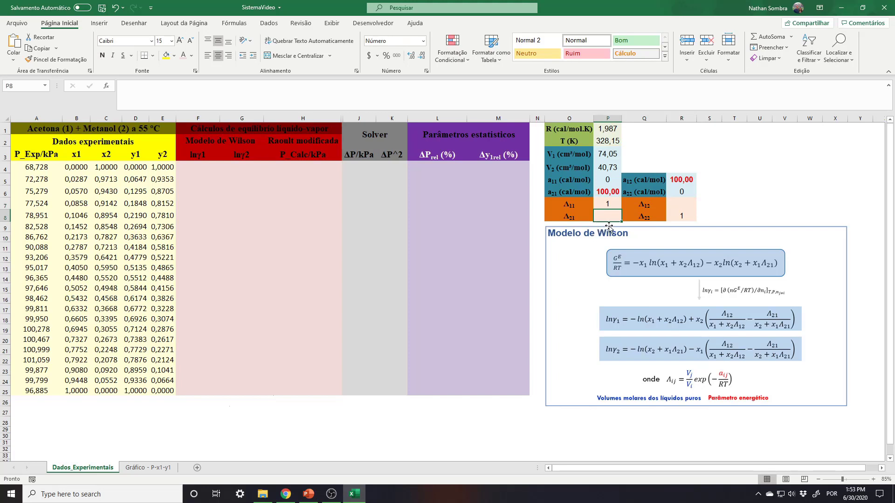
text(=()
click(606, 154)
text(/)
click(614, 167)
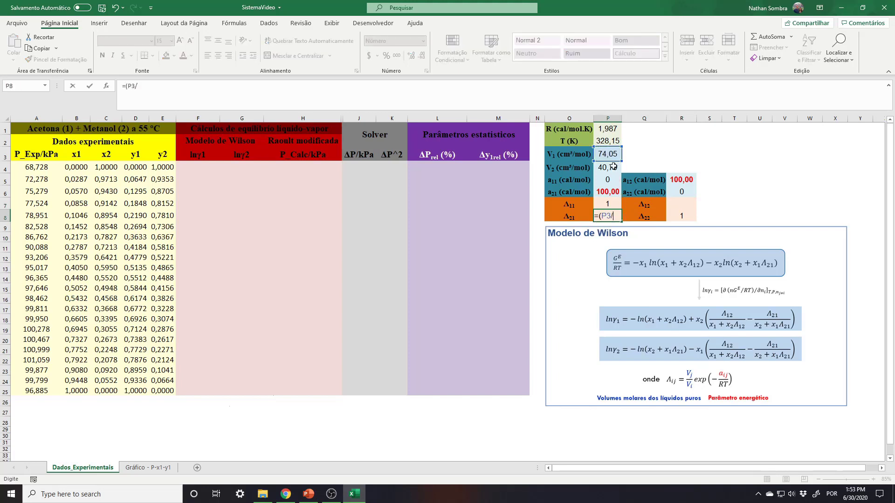
text()*EXP()
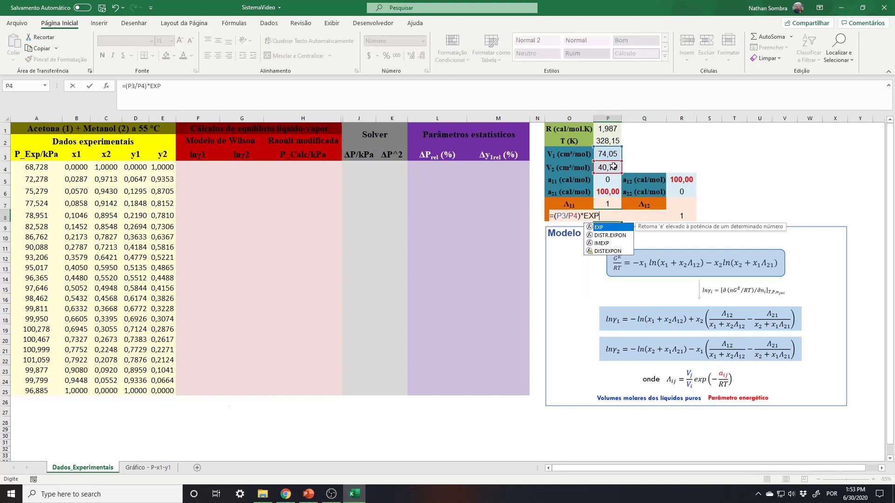
text(-)
click(608, 191)
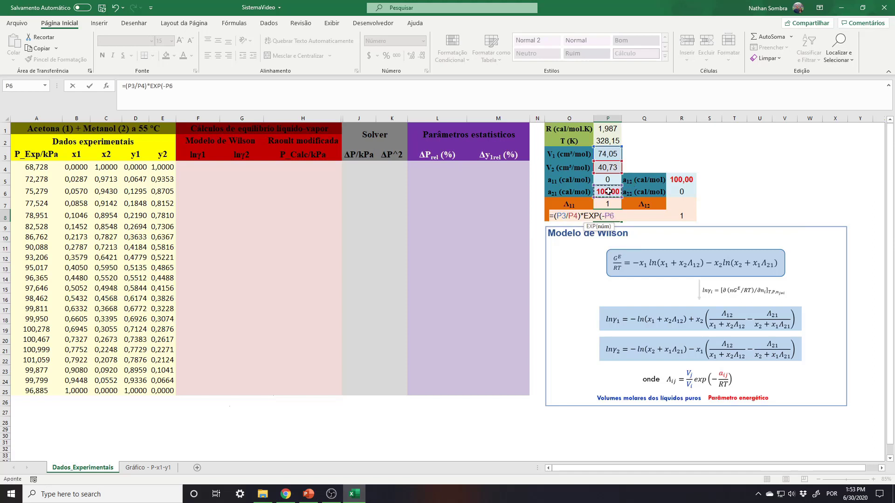
text(/()
click(608, 129)
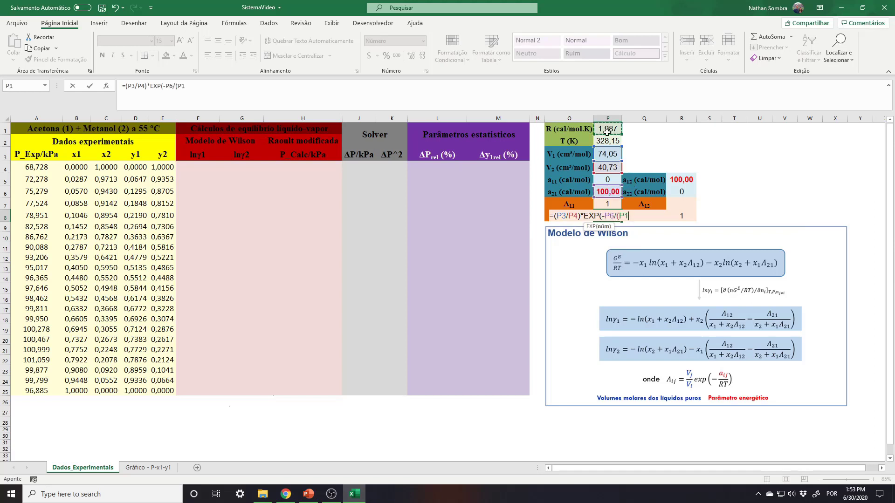
text(*)
click(607, 141)
text())
key(Return)
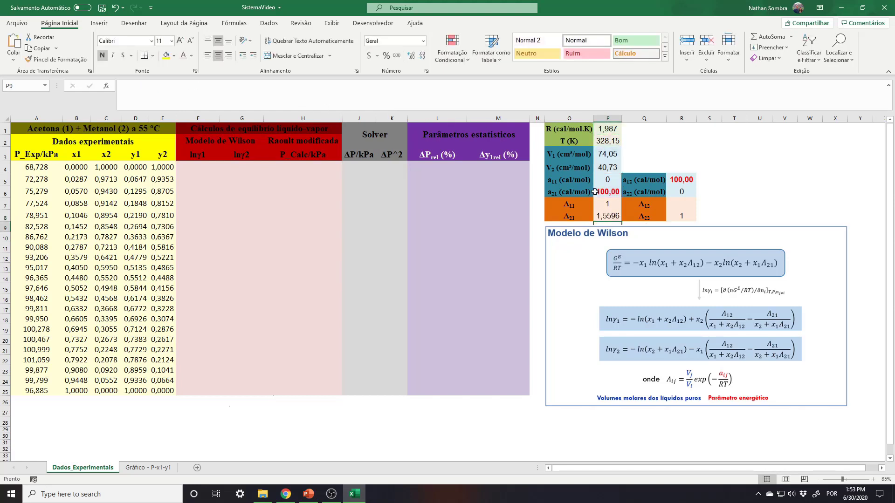
Step: Check the energy parameter cells, the gas constant R and the Λ21 formula in P8
drag(571, 183, 571, 190)
key(ctrl+v)
drag(650, 180, 650, 192)
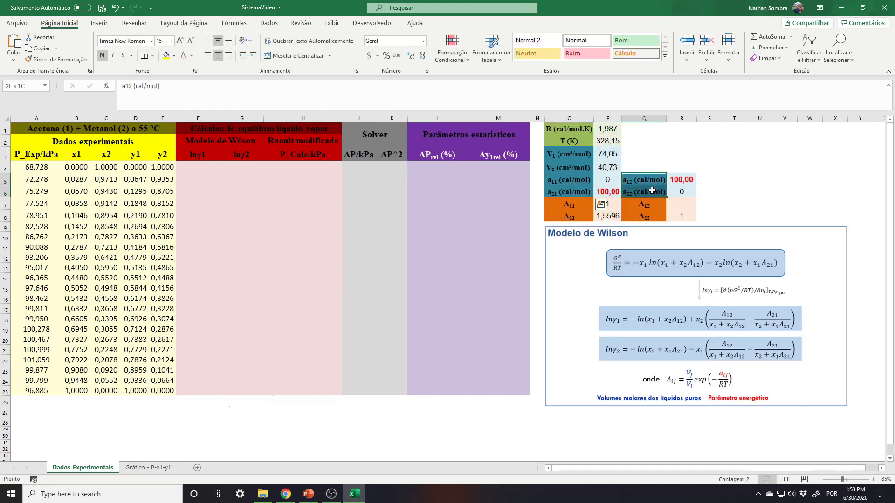
key(ctrl+v)
click(569, 129)
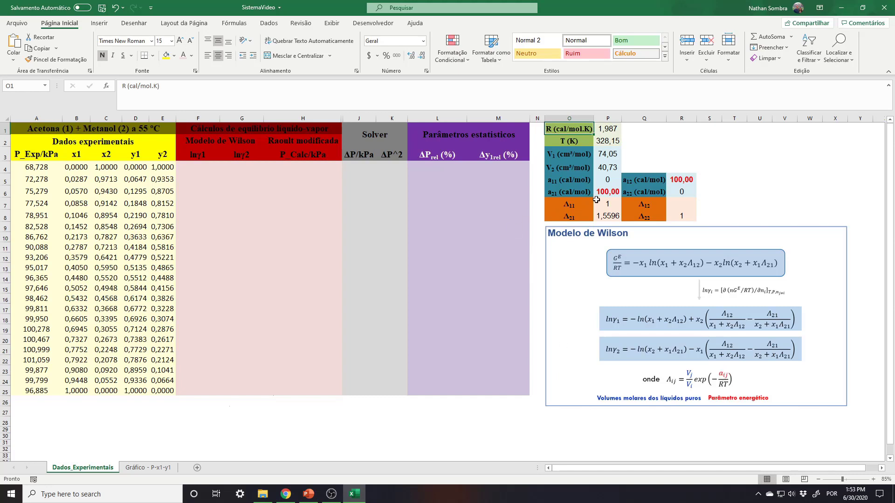
click(608, 192)
click(678, 180)
click(608, 191)
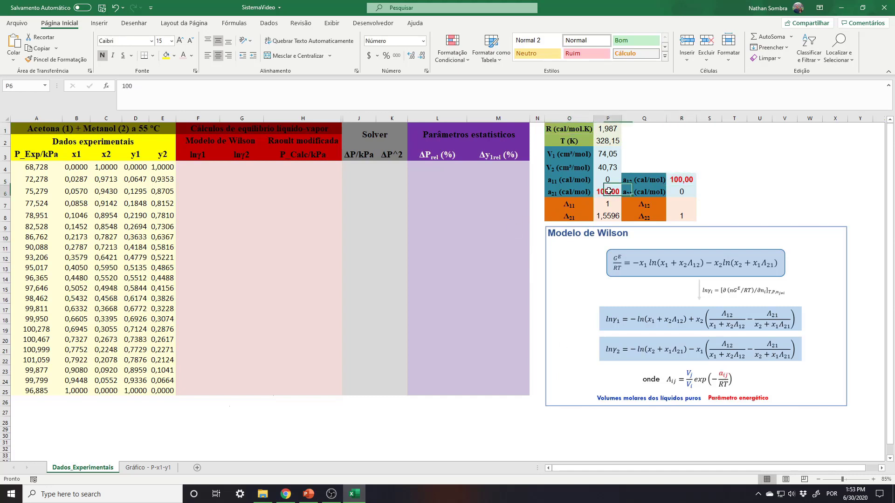
click(611, 216)
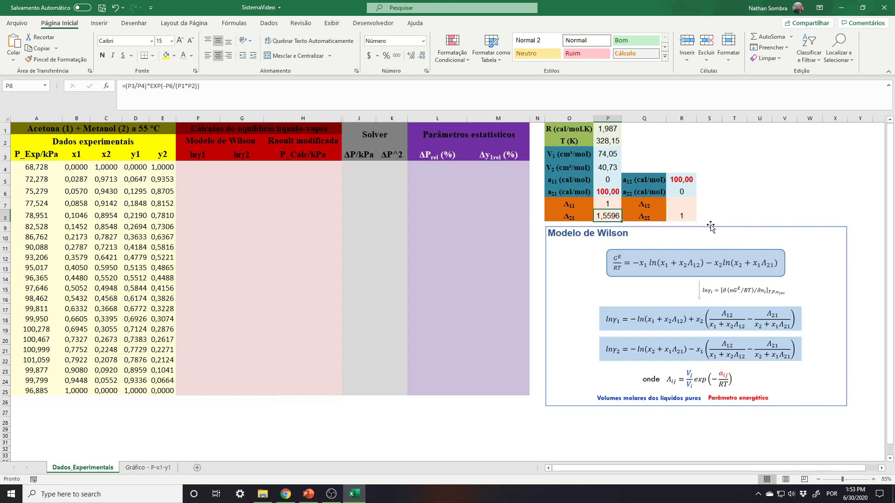
Step: Reveal the Λ12 result in cell R7, calculated with =(P4/P3)*EXP(-R5/(P1*P2))
click(677, 204)
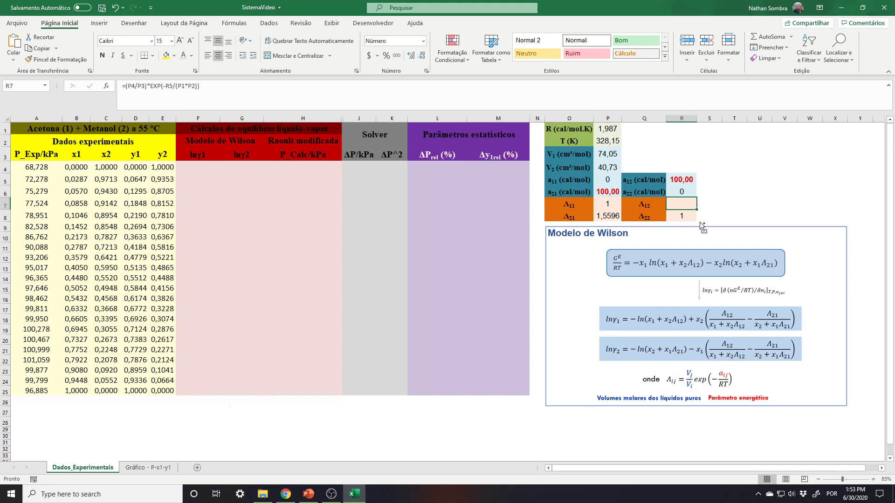
key(ctrl+z)
drag(644, 205, 681, 204)
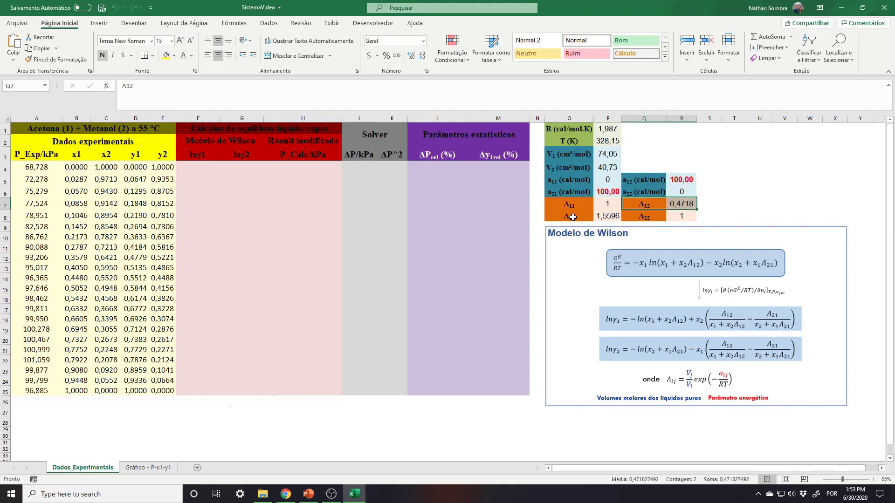
drag(570, 216, 607, 217)
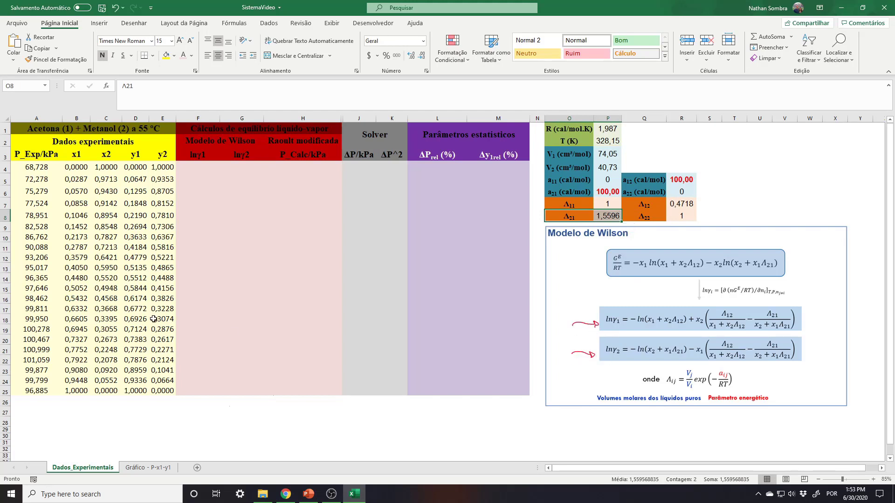
Step: Fill lnγ1 and lnγ2 in F4:G25 with the Wilson equations, starting F4 with =-LN(B4+C4*$R$7)+C4*($R$7/(B4+C4*$R$7)-$P$8/(C4+B4*$P$8))
drag(75, 166, 108, 387)
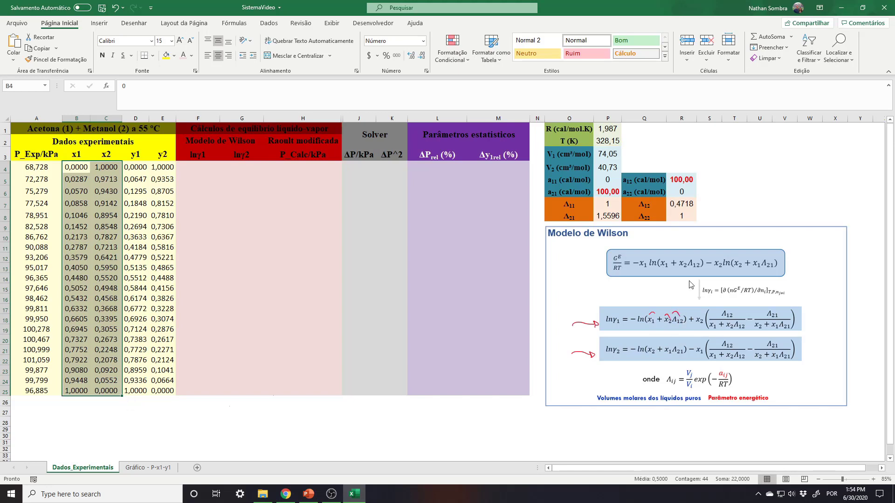
click(682, 205)
click(615, 217)
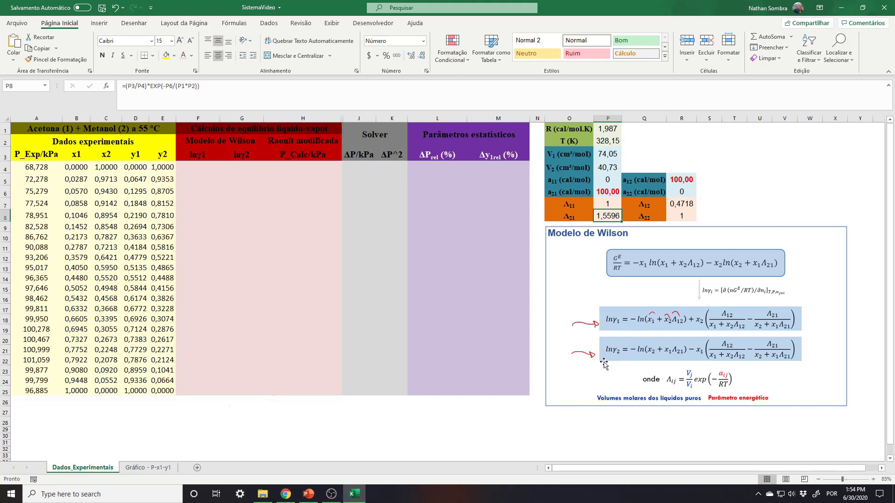
drag(196, 166, 236, 389)
key(ctrl+d)
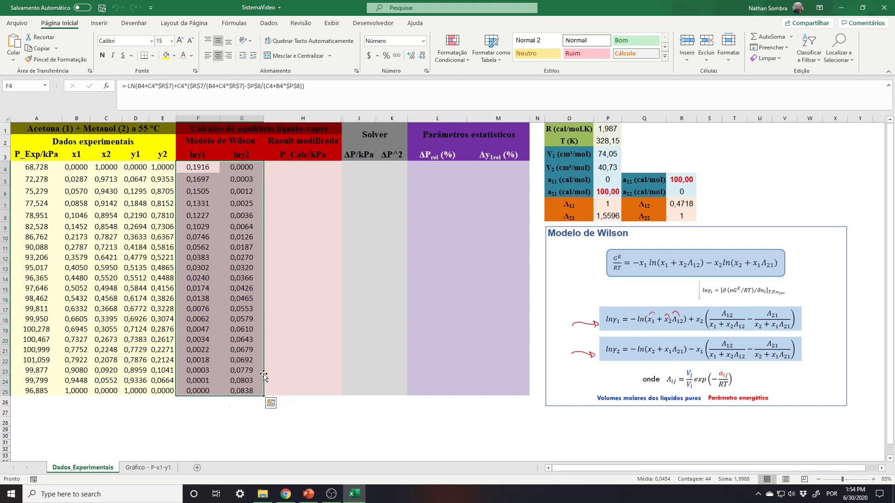
drag(197, 151, 240, 389)
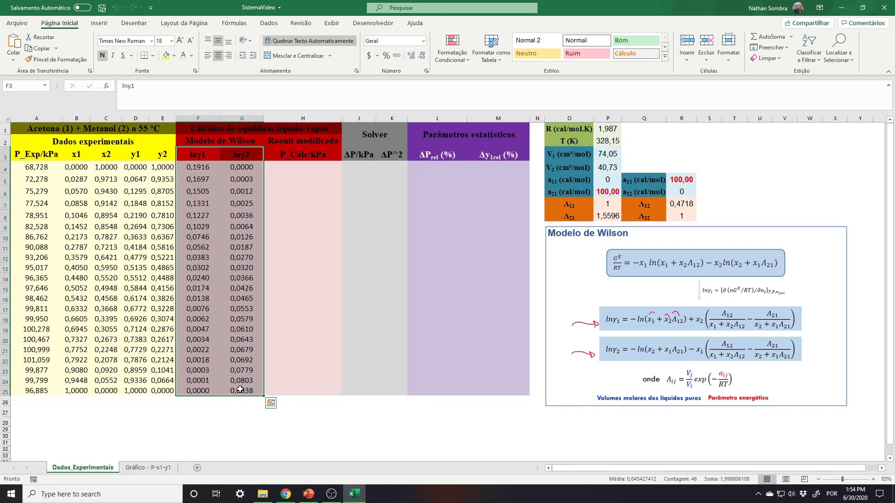
Step: Delete the blank image covering the objective function F_obj above the Wilson model box
click(773, 147)
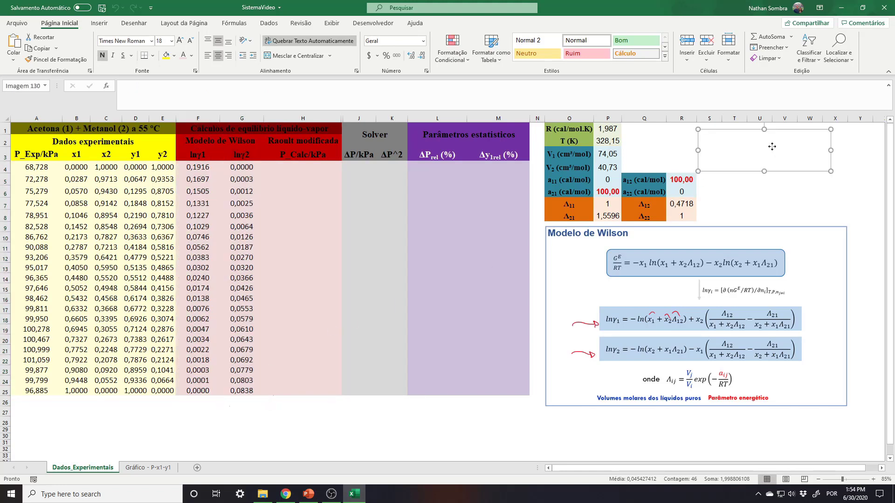
key(Delete)
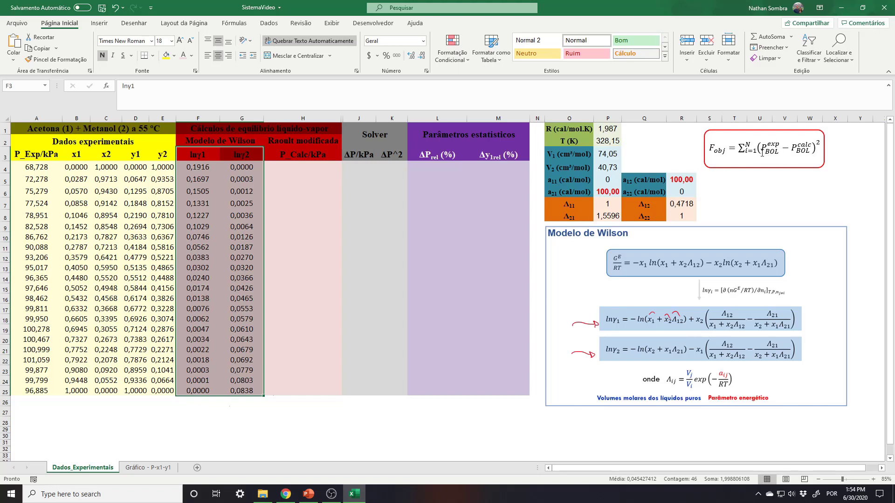
Step: Review the experimental pressure column and the first six rows of the experimental data
drag(44, 169, 38, 392)
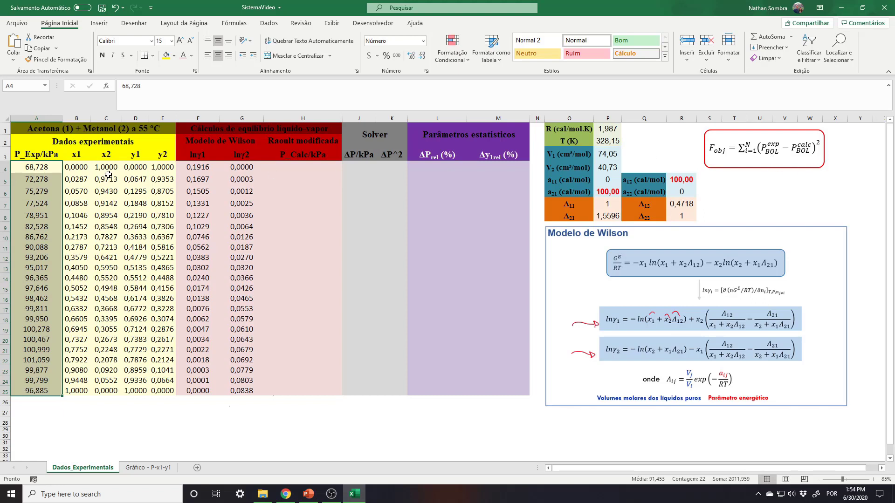
click(62, 169)
drag(62, 169, 149, 168)
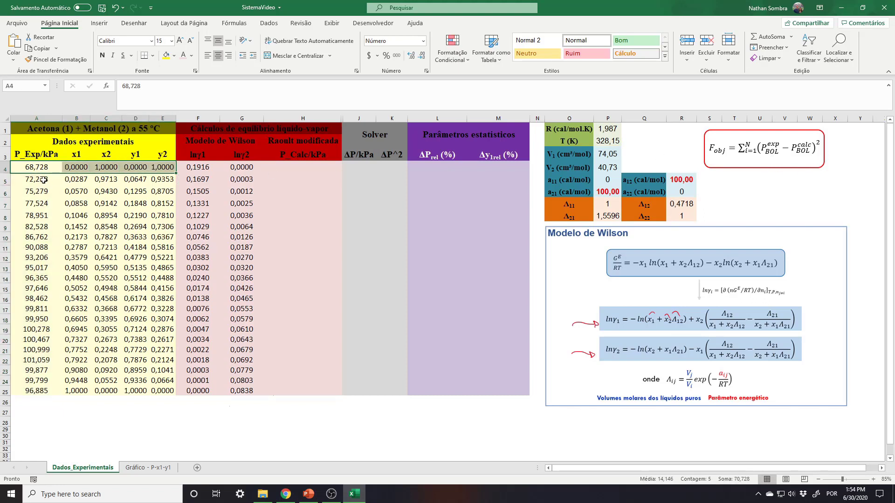
drag(38, 180, 150, 185)
drag(29, 192, 163, 203)
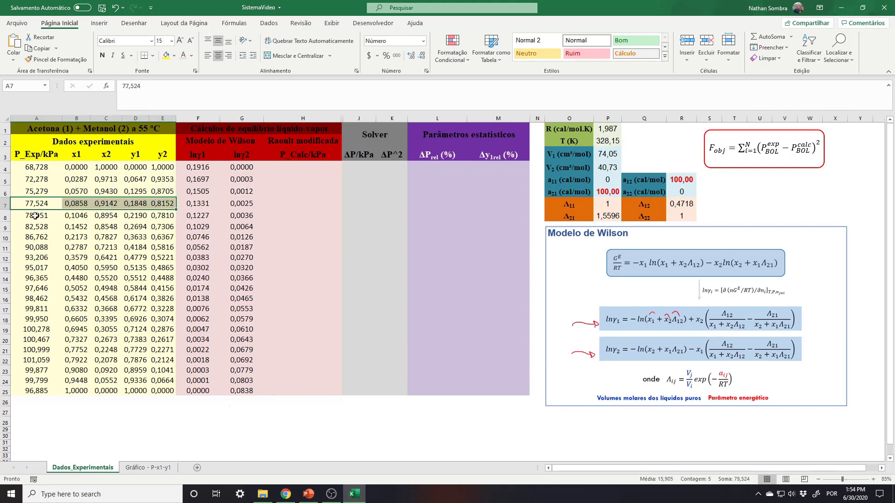
drag(28, 216, 163, 216)
drag(29, 227, 161, 228)
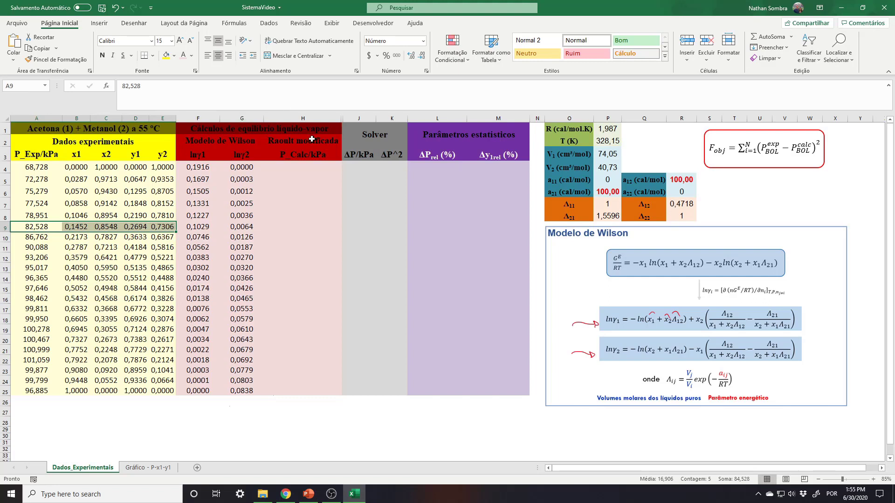
Step: Handwrite the modified Raoult expression P = Σ xi γi Pi SAT above the lnγ1 equation in the Wilson model box
drag(29, 168, 37, 392)
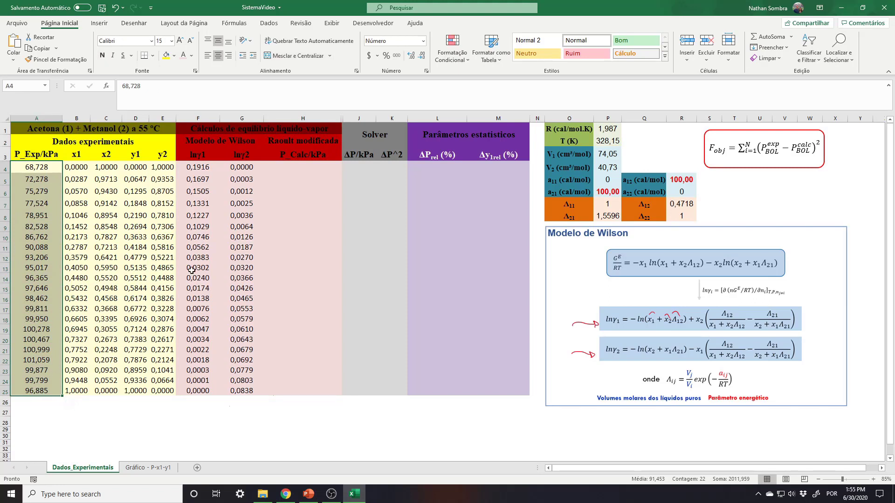
drag(236, 140, 240, 153)
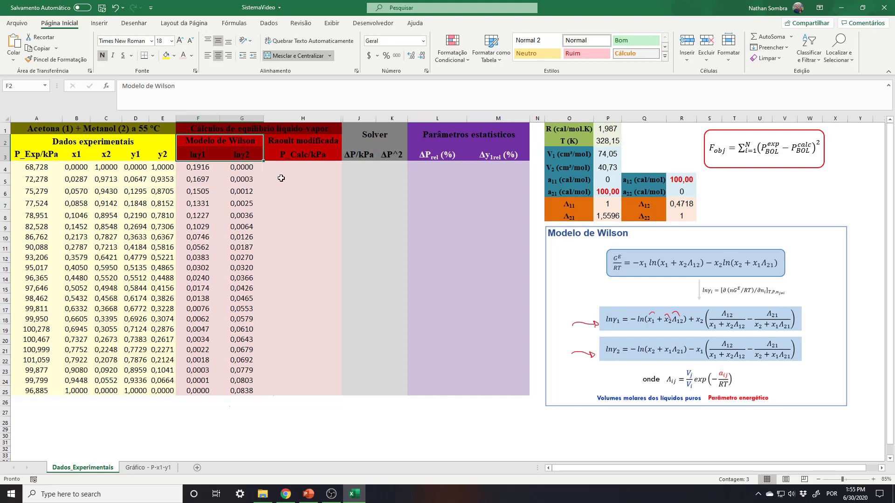
click(309, 169)
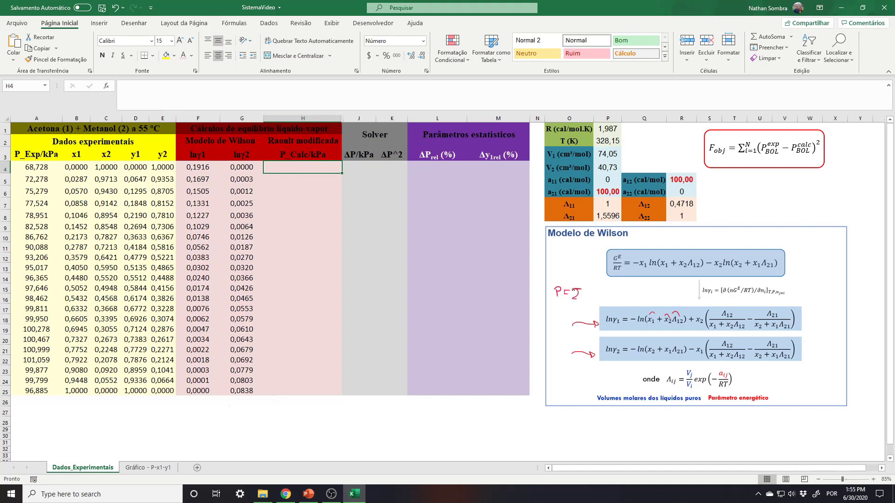
mouse_move(573, 290)
mouse_down()
mouse_move(581, 299)
mouse_move(624, 294)
mouse_up()
Step: Fill P_Calc in H4:H25 with the modified Raoult equation, starting H4 with =B4*EXP(F4)*$A$25+C4*EXP(G4)*$A$4
text(=)
click(74, 169)
text(*EXP()
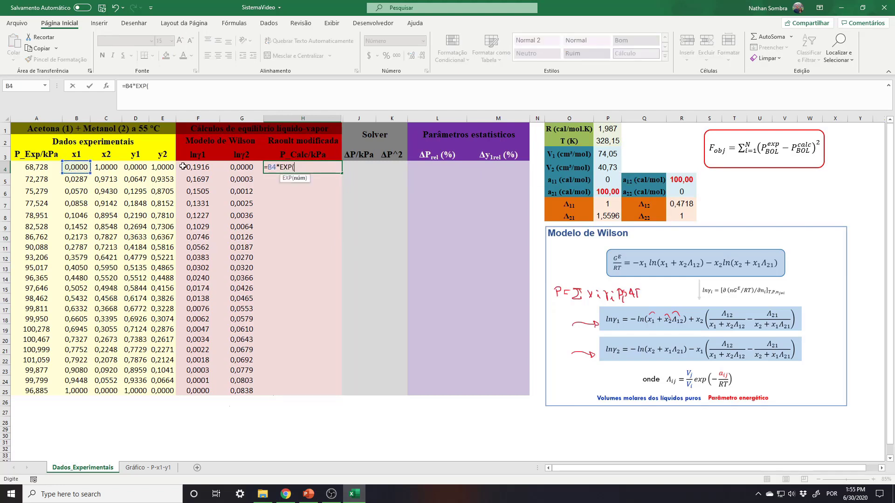
click(195, 168)
text()*)
click(37, 390)
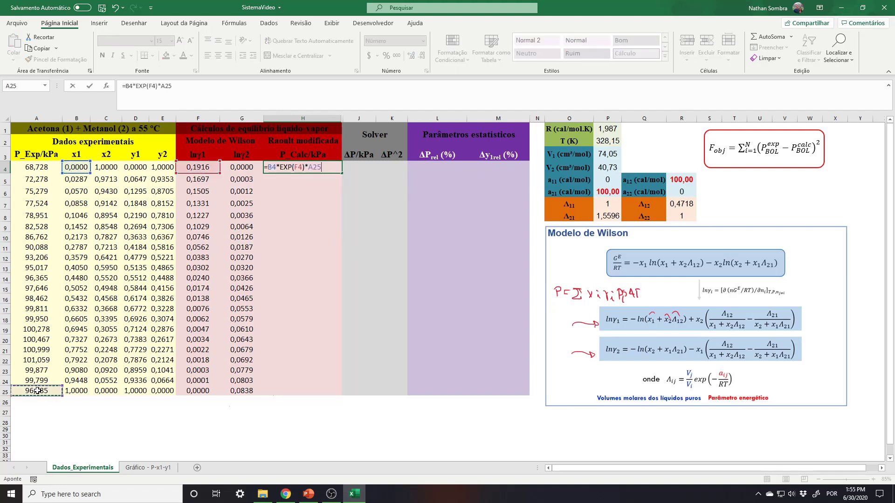
key(F4)
text(+)
click(112, 169)
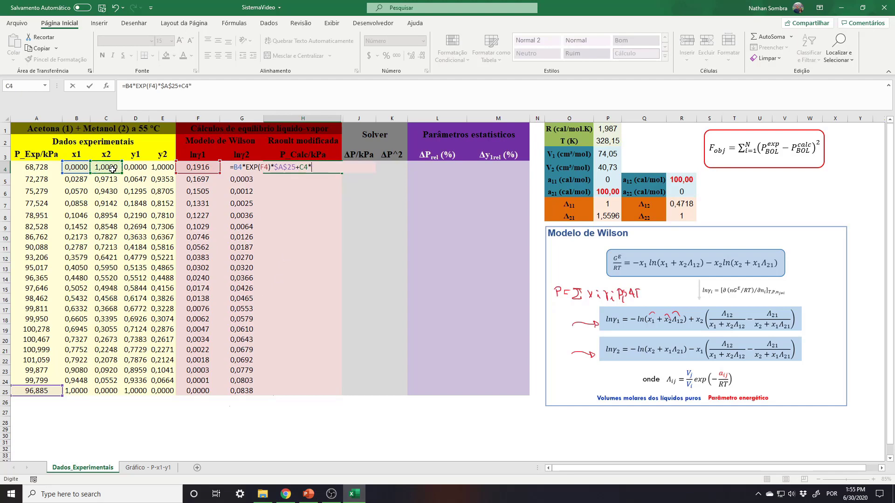
text(*EXP()
click(231, 167)
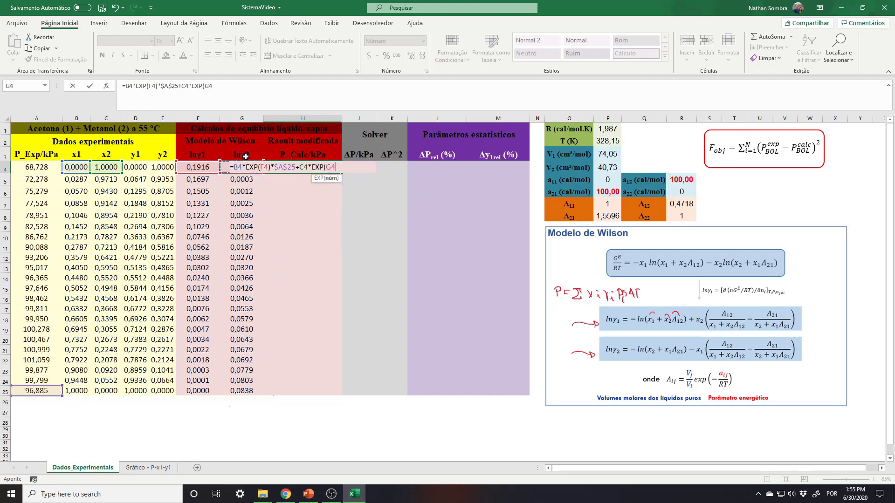
text()*)
click(29, 172)
key(F4)
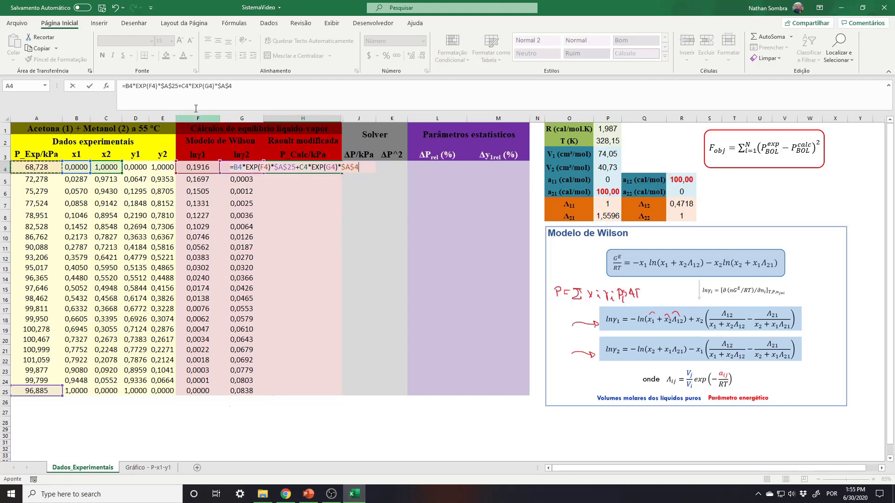
key(ctrl+Return)
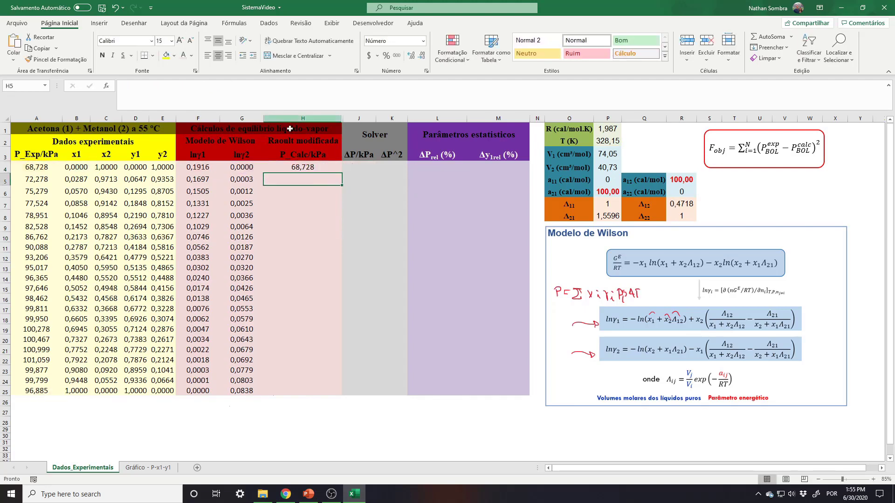
drag(342, 175, 320, 396)
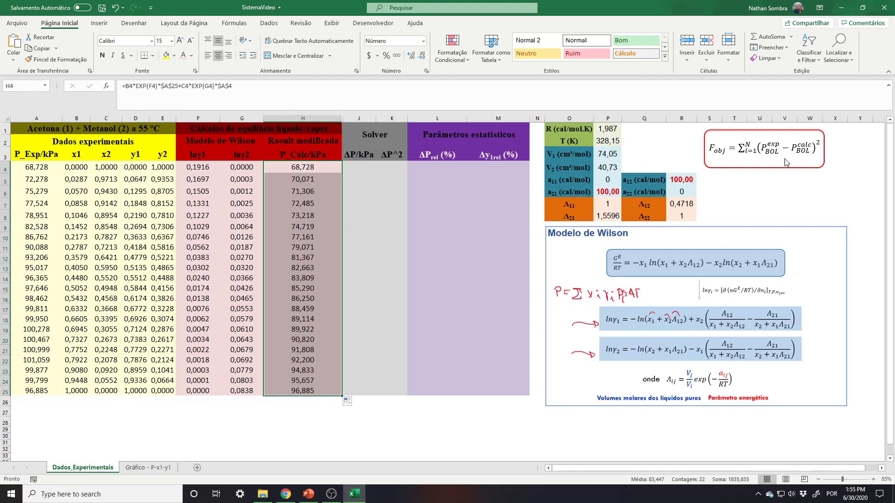
Step: Underline the calculated pressure term in F_obj and review the a12 and a21 energy parameters together with the experimental data
drag(789, 152, 803, 156)
click(691, 179)
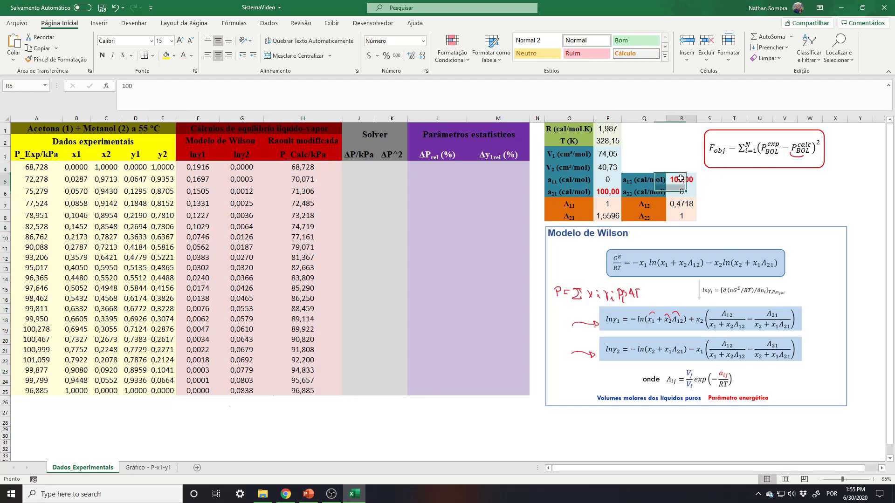
click(598, 195)
click(682, 179)
click(605, 194)
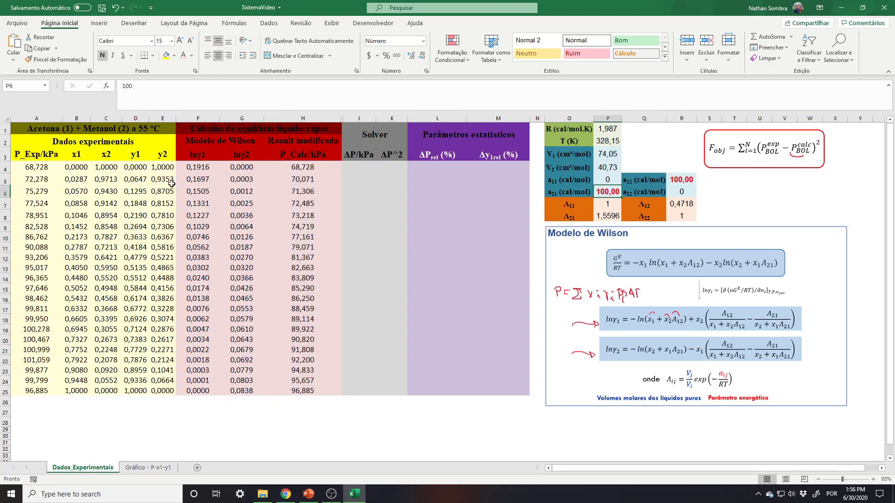
drag(36, 154, 168, 390)
click(303, 167)
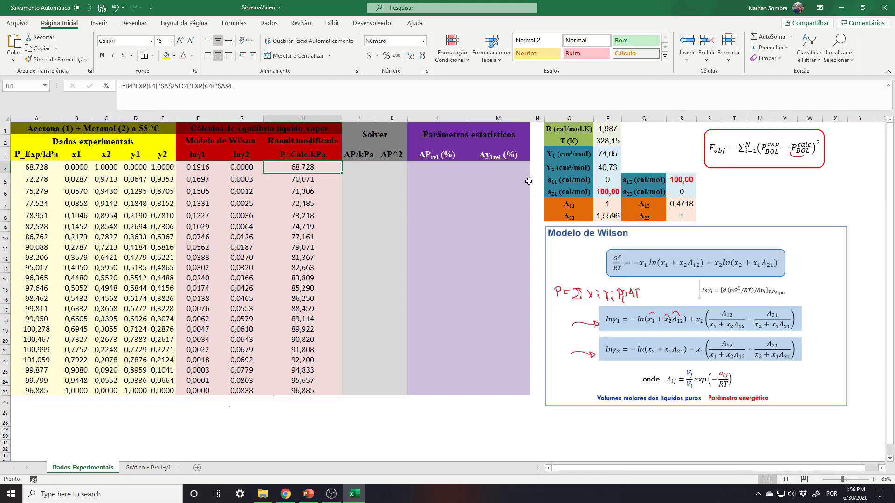
click(669, 181)
click(609, 191)
click(673, 179)
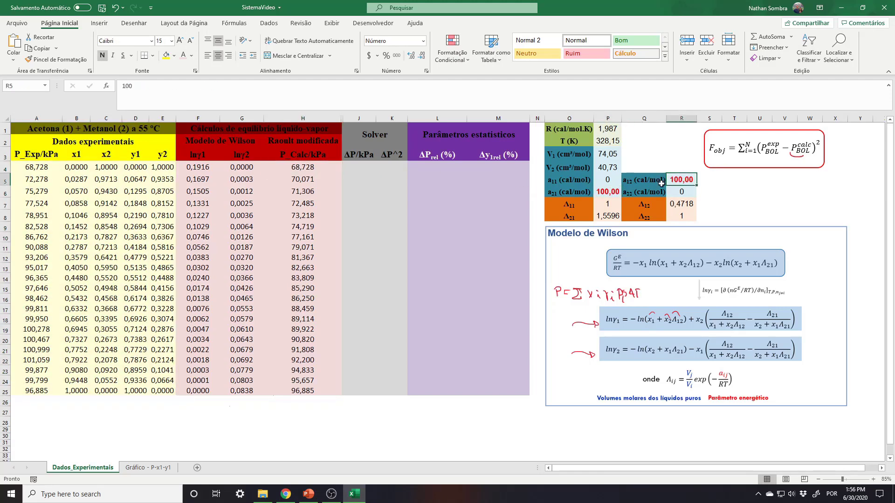
click(612, 191)
click(675, 181)
click(609, 193)
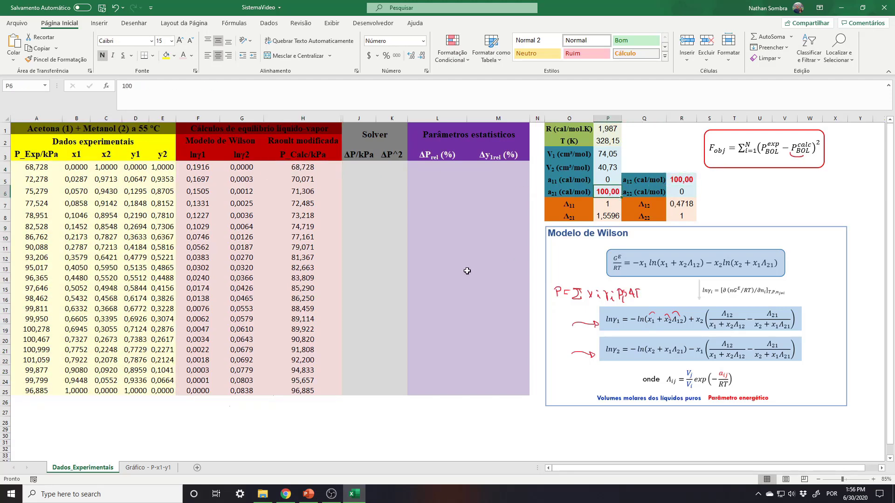
Step: Compare the calculated pressures with the experimental ones in rows 4 to 7, and examine the pure-component endpoints and intermediate points of P_Calc
click(305, 168)
click(34, 166)
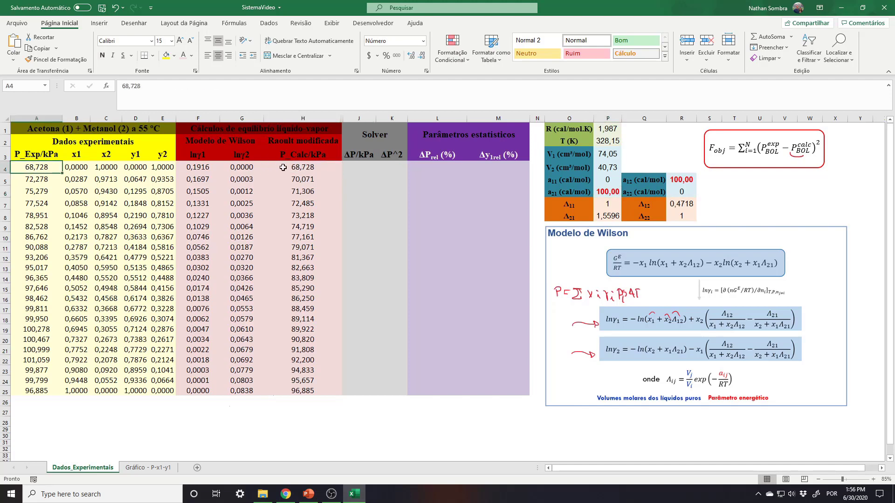
click(282, 167)
click(282, 182)
click(25, 179)
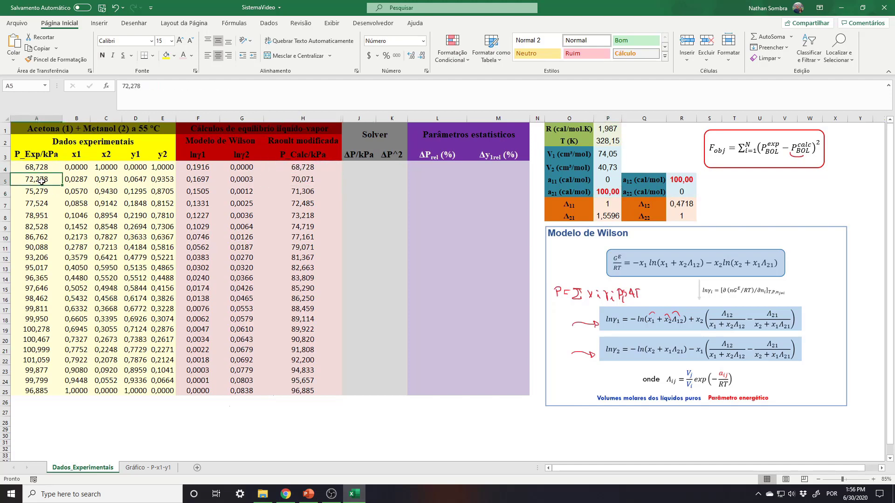
click(311, 191)
click(31, 192)
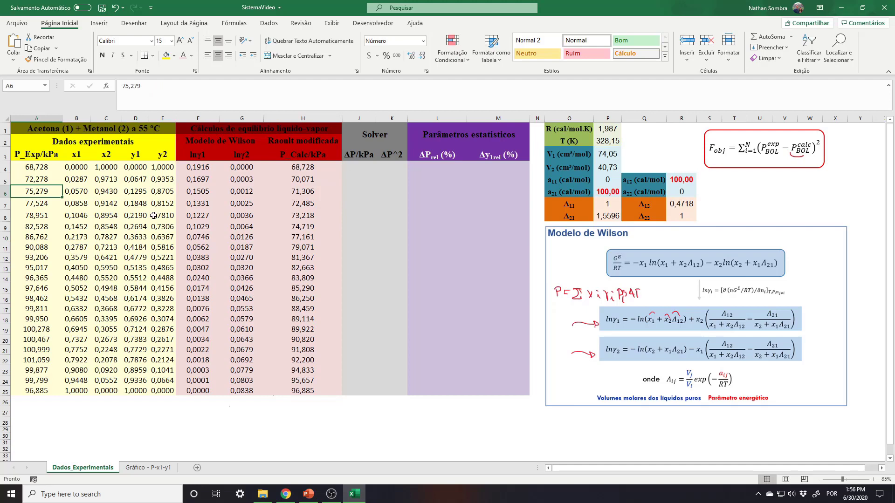
click(313, 205)
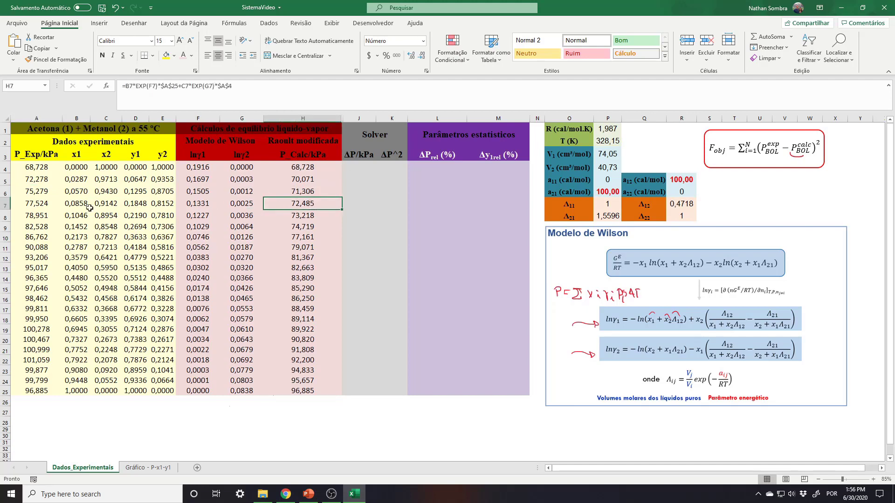
click(35, 204)
click(299, 167)
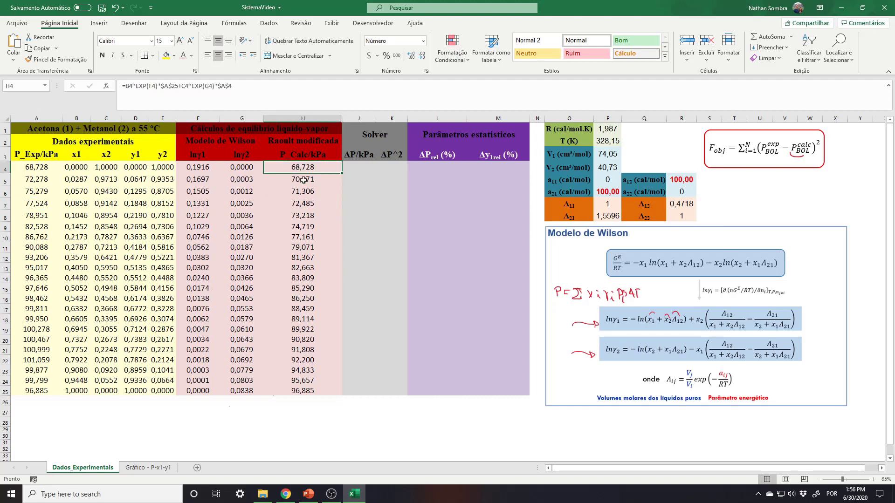
click(304, 392)
click(299, 166)
click(311, 391)
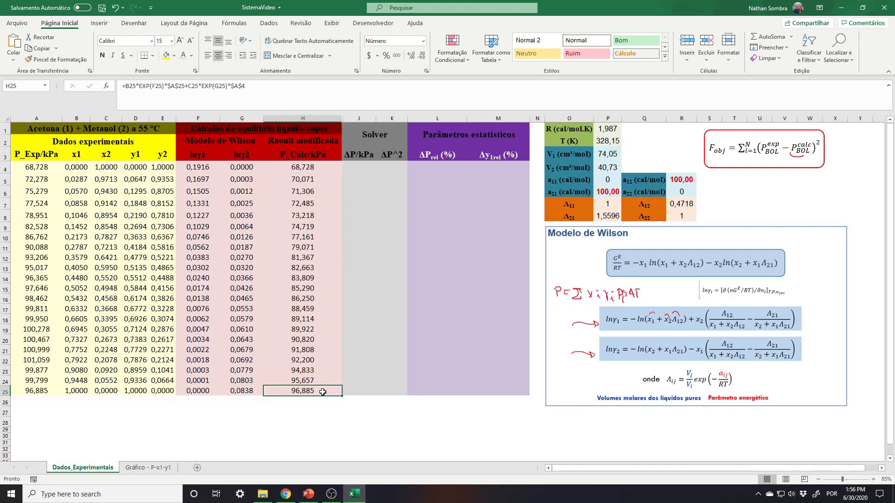
drag(308, 178, 302, 380)
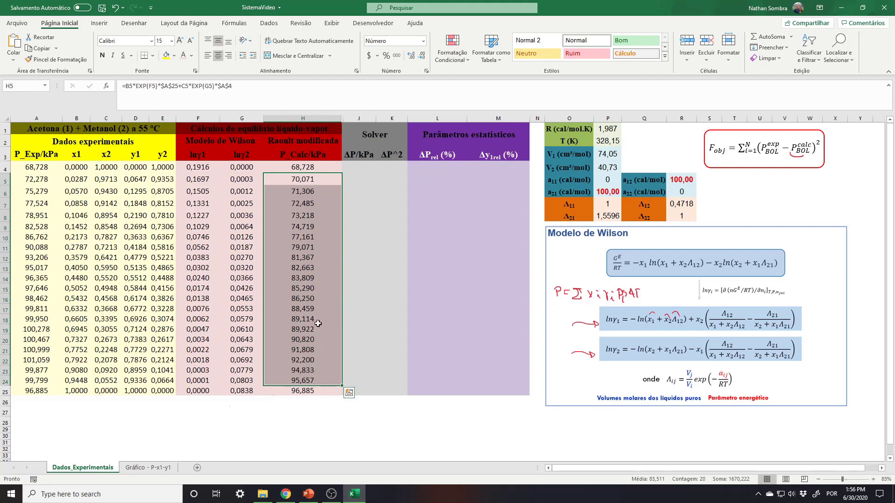
Step: Recheck the adjustable parameters a12 and a21 and the experimental data range A3:E25
click(605, 190)
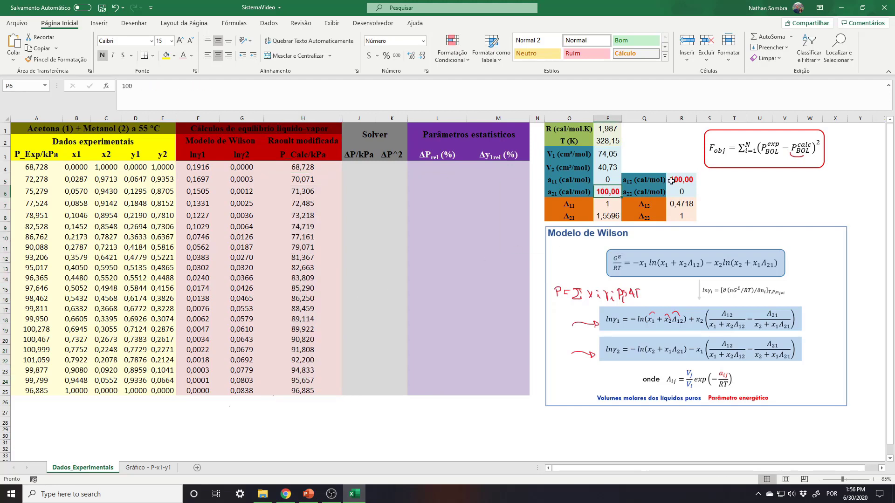
click(671, 180)
click(606, 191)
click(680, 180)
click(680, 191)
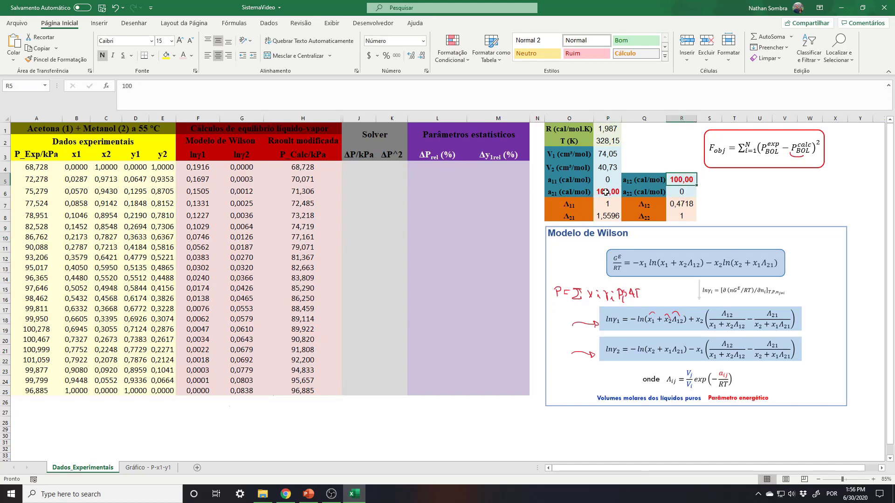
click(606, 192)
drag(14, 154, 166, 390)
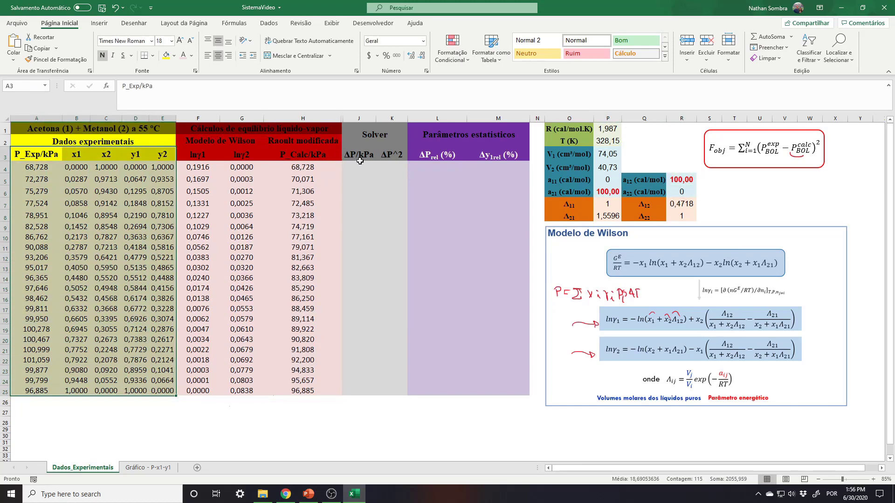
Step: Fill the ΔP/kPa column J4:J25 with experimental minus calculated pressure, starting J4 with =(A4-H4)
click(360, 166)
text(=)
click(38, 166)
text(-)
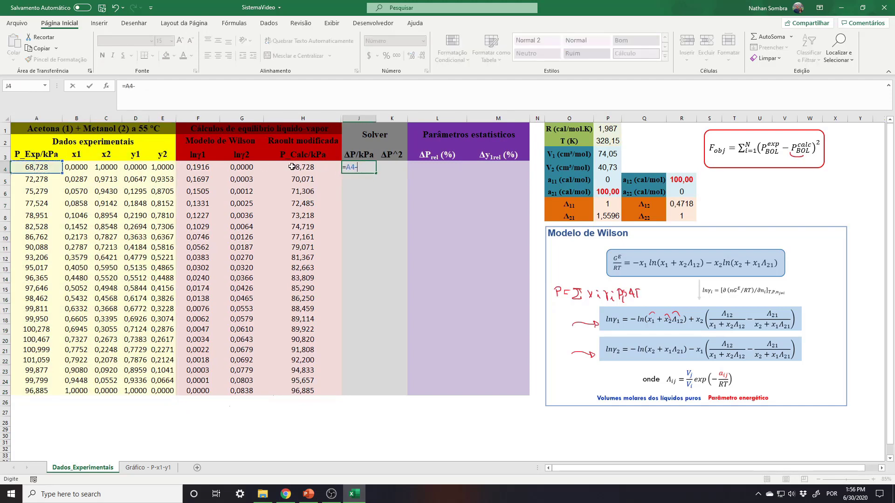
click(294, 167)
text())
click(123, 86)
text(()
key(Return)
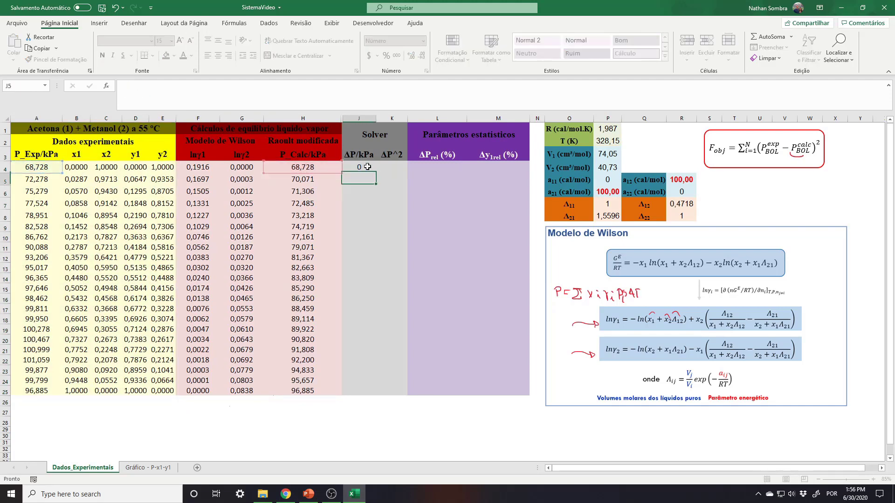
click(359, 167)
drag(375, 173, 376, 391)
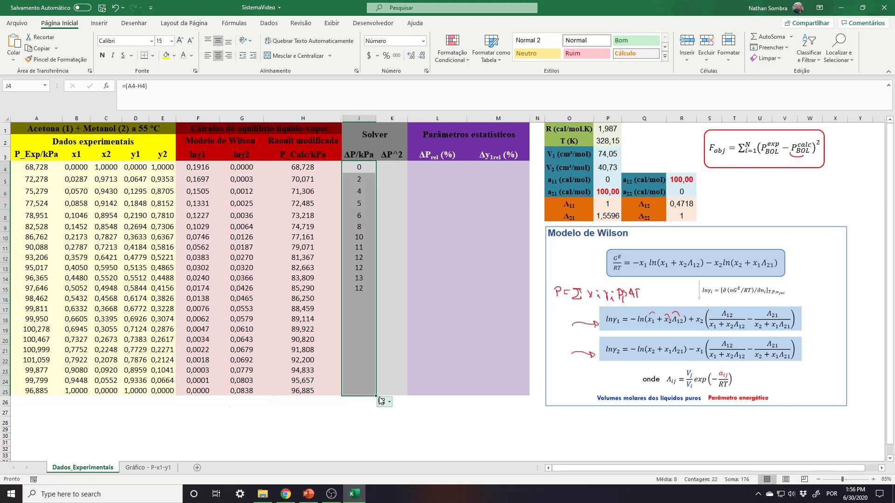
Step: Show the ΔP values in J5:J24 with three decimal places
drag(361, 178, 362, 379)
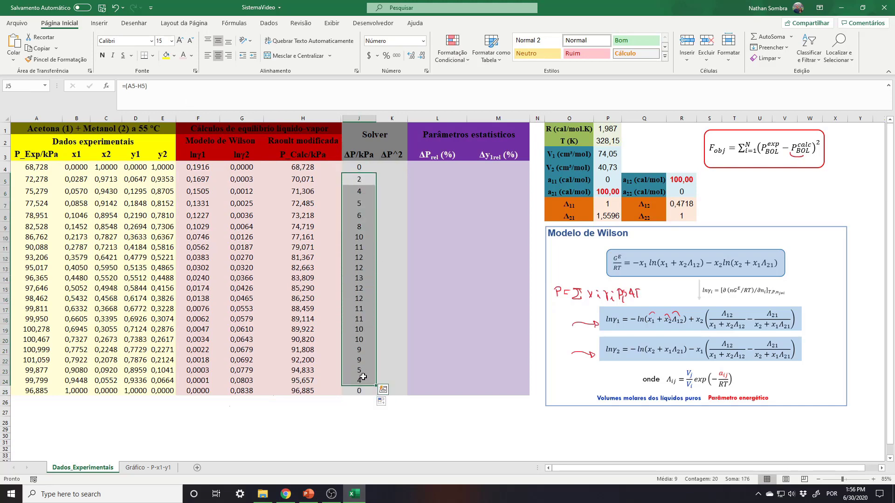
click(412, 57)
click(412, 56)
click(412, 57)
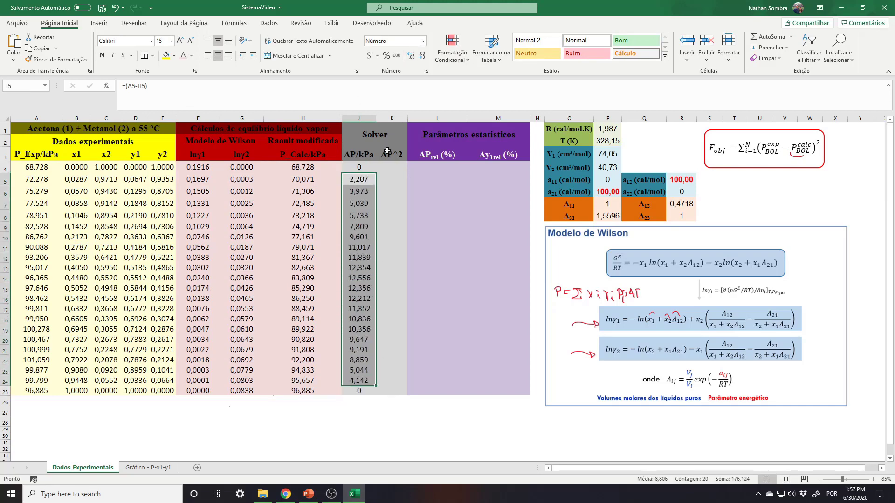
Step: Fill the ΔP^2 column K4:K25 with the squared pressure differences, starting K4 with =J4^2
click(390, 167)
text(=)
click(361, 168)
text(^^)
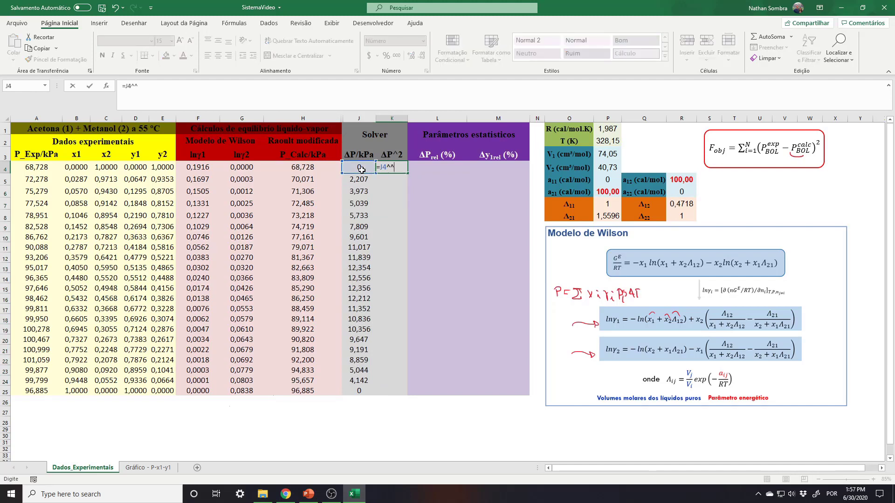
key(Return)
click(392, 168)
drag(408, 173, 384, 394)
Step: Show the ΔP^2 values in K5:K24 with three decimal places
drag(391, 179, 392, 380)
click(411, 55)
click(411, 55)
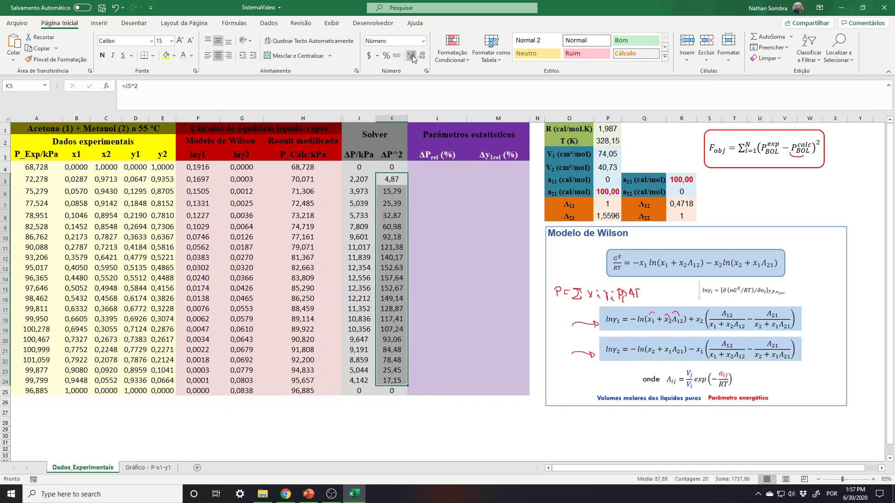
click(412, 56)
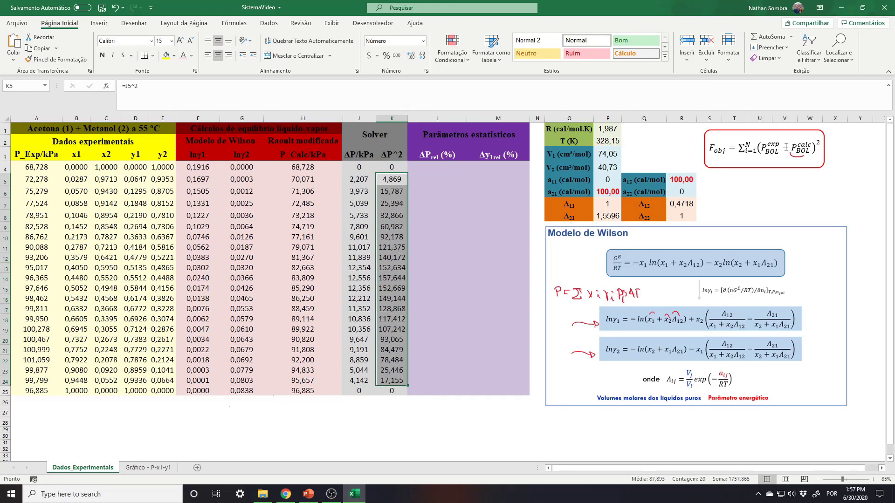
Step: Calculate the objective function in K26 by summing the ΔP^2 column with the SOMA function
click(387, 401)
text(=soma)
key(Tab)
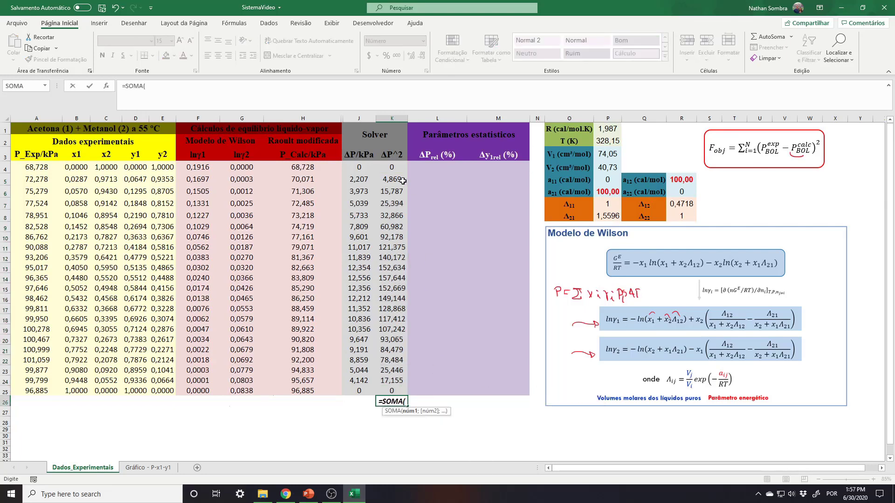
drag(393, 168, 395, 383)
key(Return)
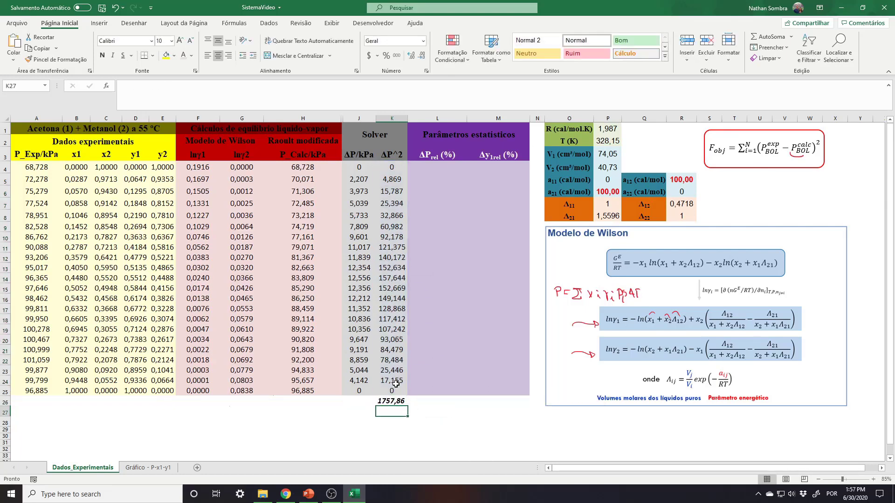
Step: Mark the experimental and calculated pressure terms in ink and circle F_obj in the objective function formula
click(390, 402)
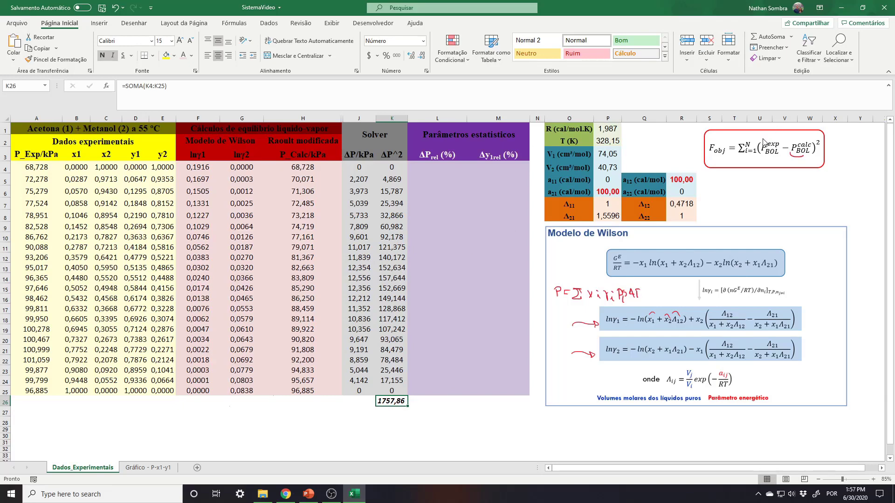
drag(792, 141, 805, 145)
click(606, 192)
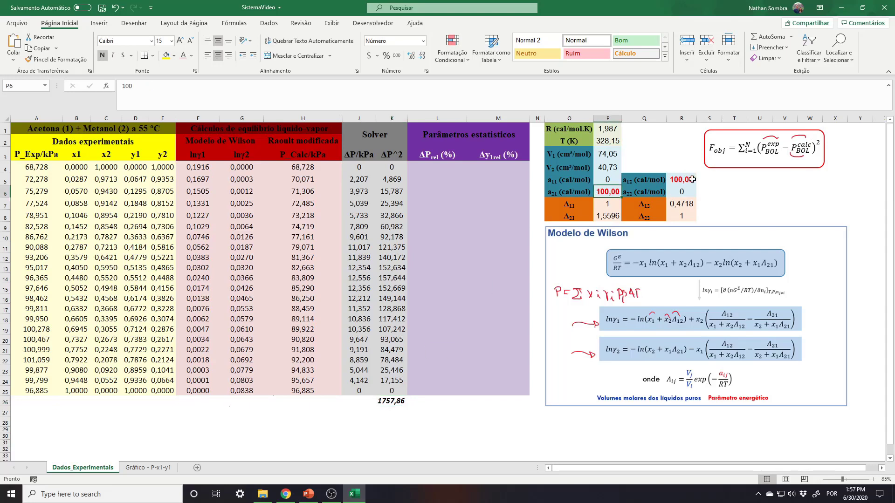
click(691, 180)
drag(32, 167, 161, 380)
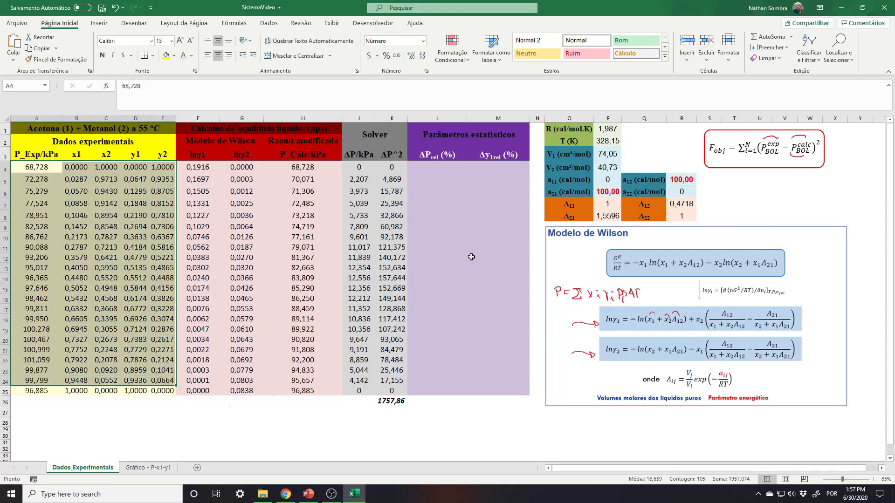
click(392, 401)
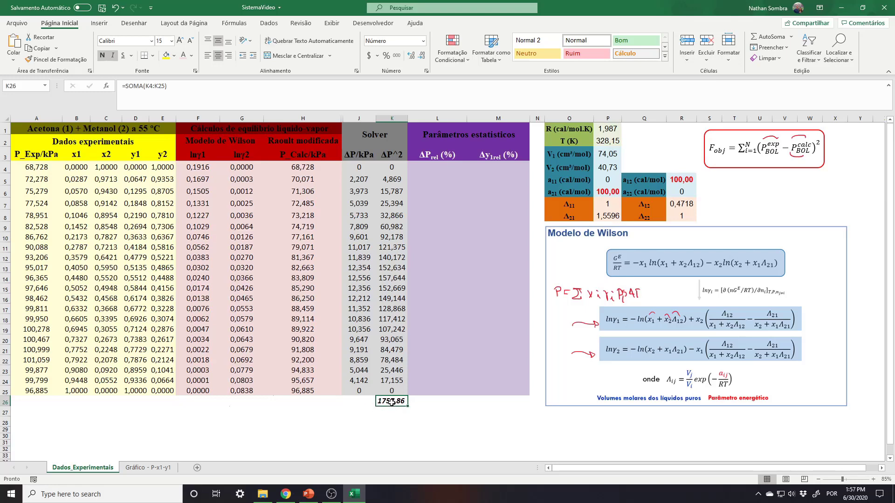
mouse_move(718, 142)
mouse_down()
mouse_move(709, 161)
mouse_move(726, 142)
mouse_move(714, 162)
mouse_up()
click(681, 180)
click(605, 194)
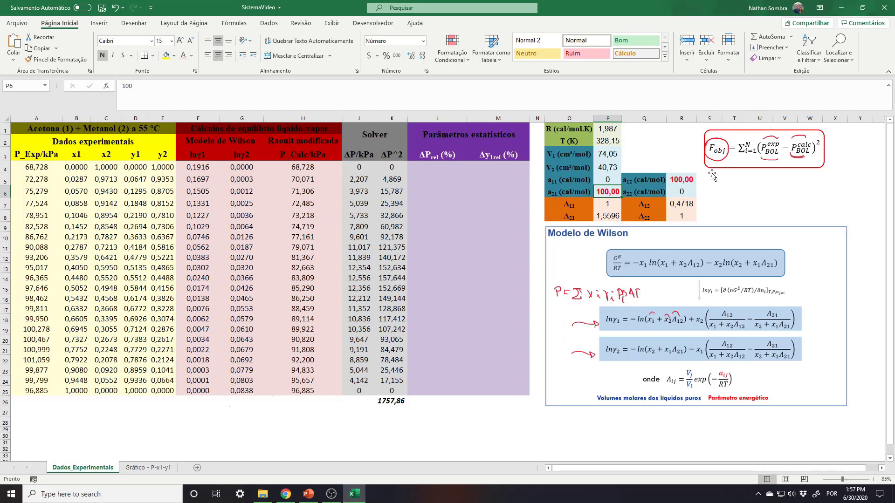
Step: Set up Solver with the sum of squared differences in K26 as the objective and minimisation as the target
click(392, 401)
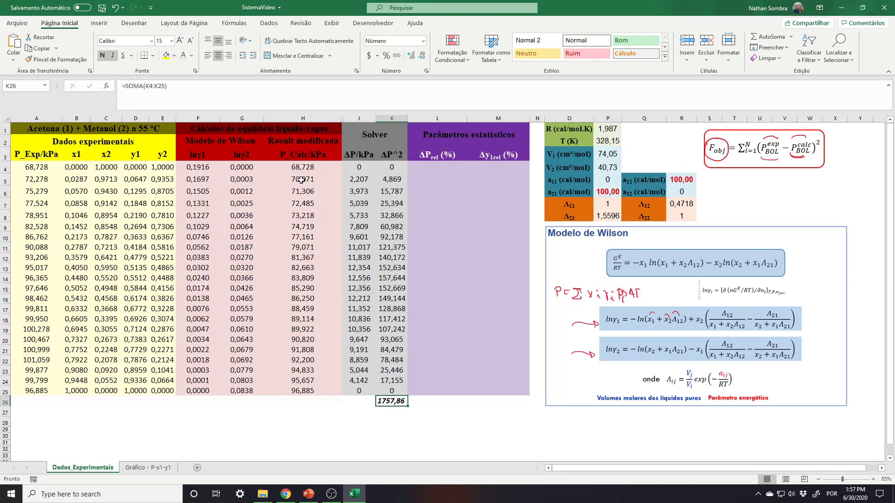
click(270, 23)
click(845, 37)
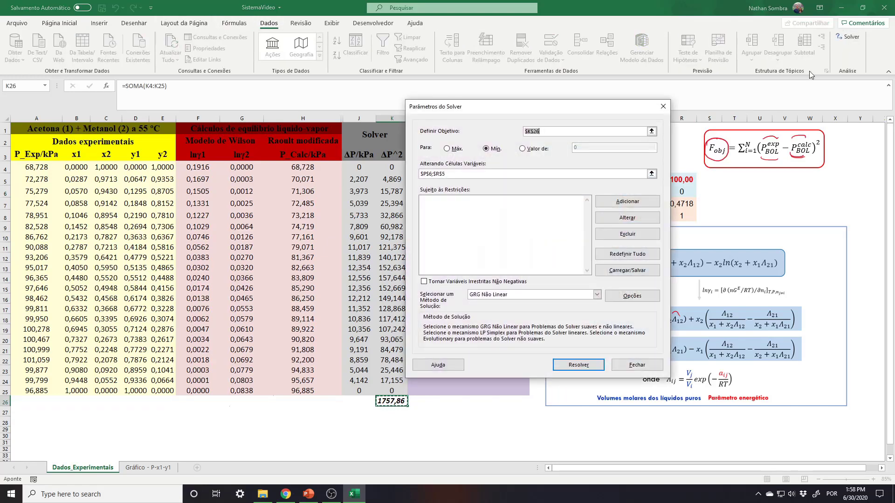
click(652, 130)
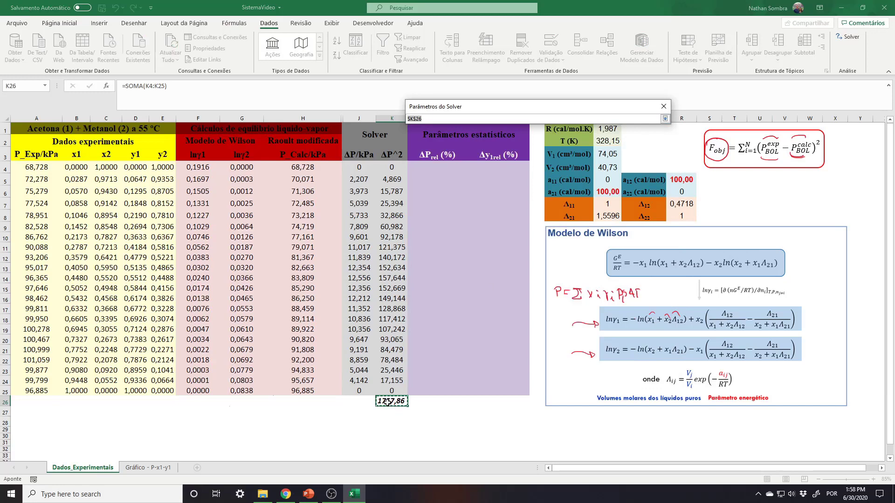
key(Return)
click(496, 149)
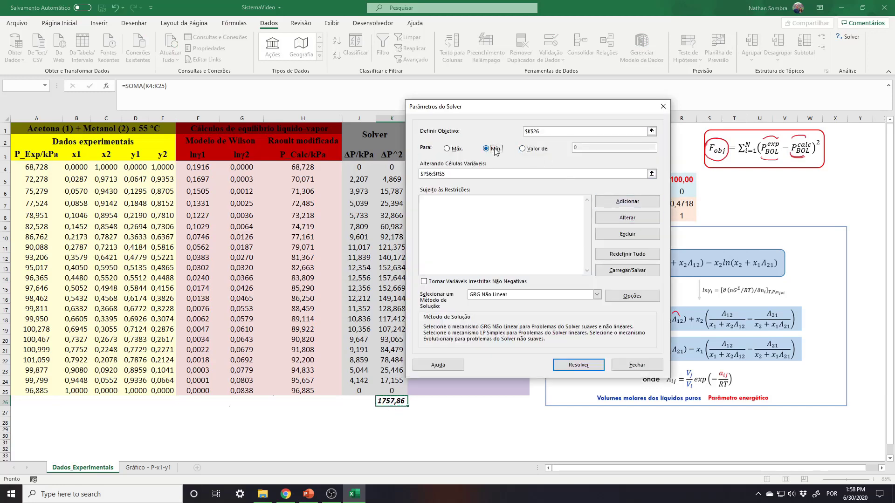
Step: Use a12 in R5 and a21 in P6 as Solver's variable cells, solve the problem and keep the solution
click(652, 174)
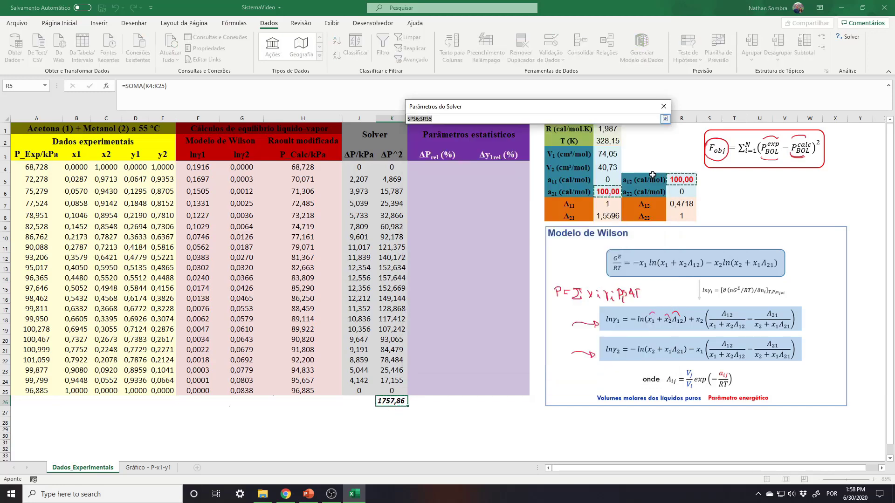
click(683, 179)
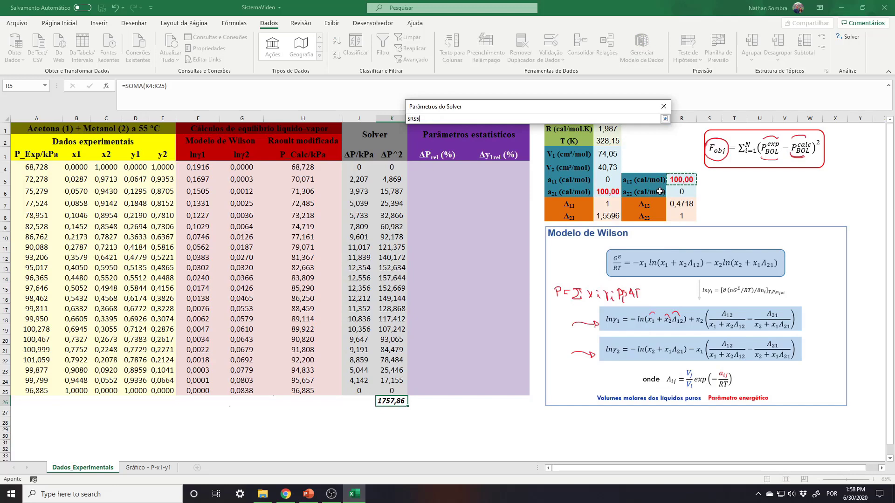
ctrl+click(616, 191)
key(Return)
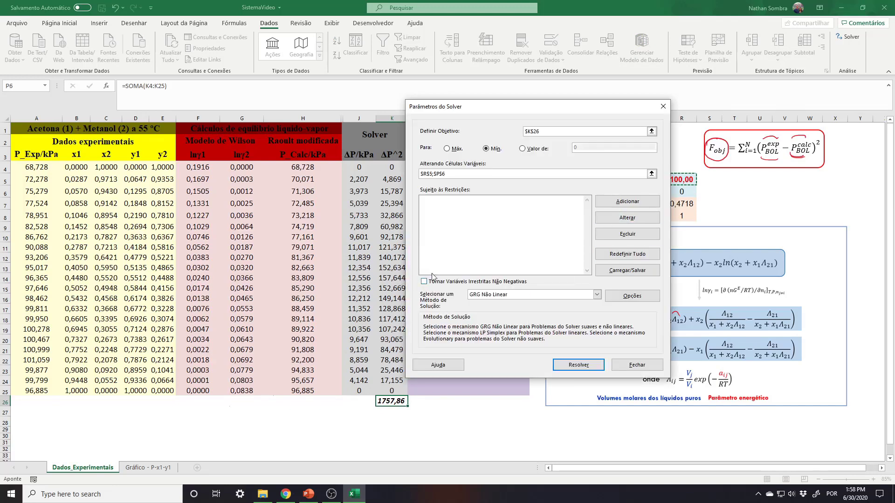
click(573, 366)
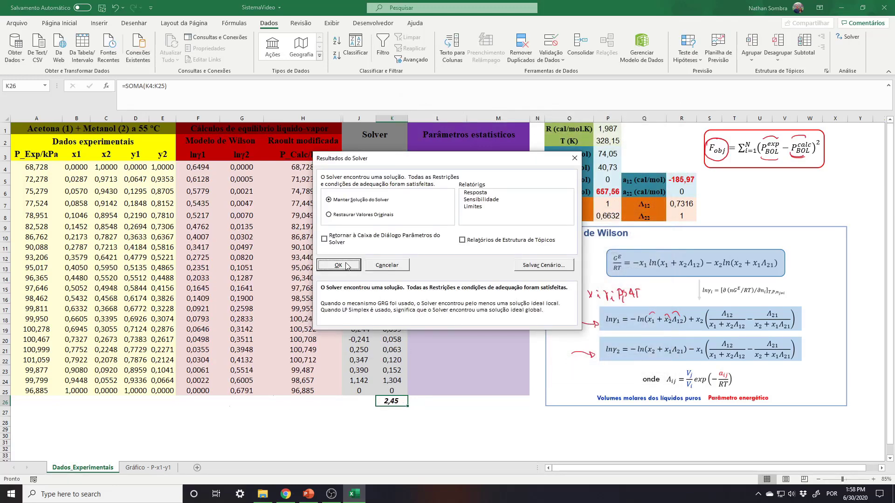
click(339, 265)
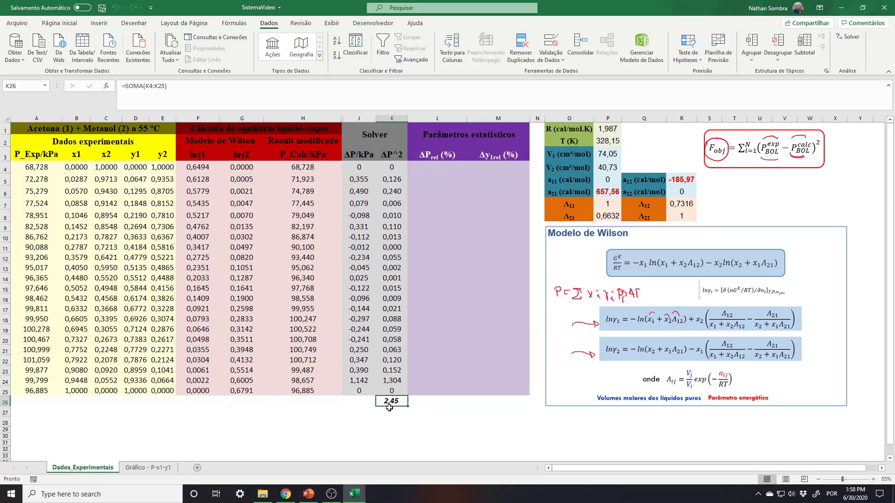
Step: Examine the fitted energy parameters a12 in R5 and a21 in P6
click(683, 180)
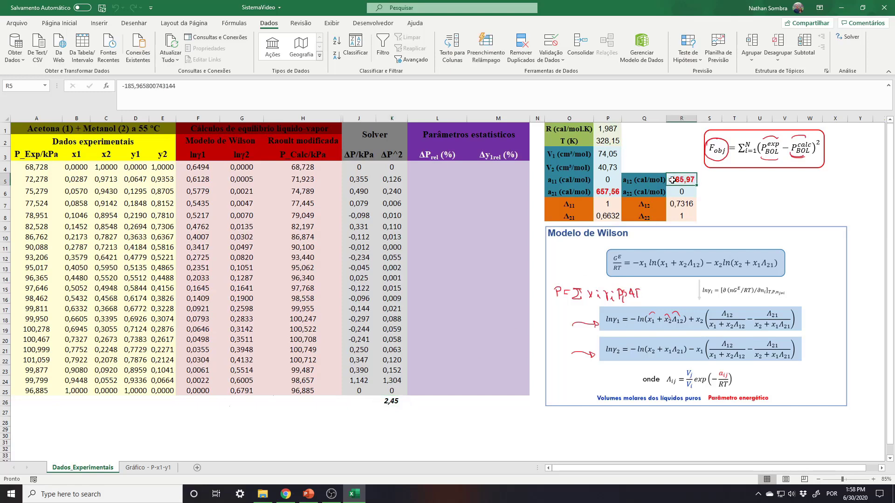
click(612, 190)
click(686, 181)
click(611, 191)
click(679, 180)
click(611, 191)
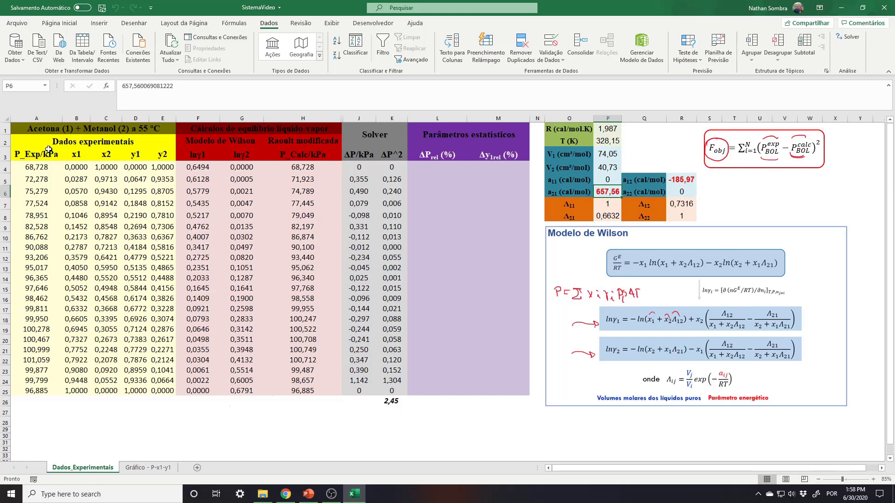
click(681, 180)
click(611, 192)
mouse_move(610, 193)
mouse_down()
mouse_move(651, 197)
mouse_move(682, 179)
mouse_move(603, 191)
mouse_move(678, 180)
mouse_move(614, 192)
mouse_up()
click(683, 180)
click(611, 192)
Step: Paste the "Livro" picture with a12 = -161,88 and a21 = 583,11 below the objective function formula and compare it with the fitted parameters
key(ctrl+v)
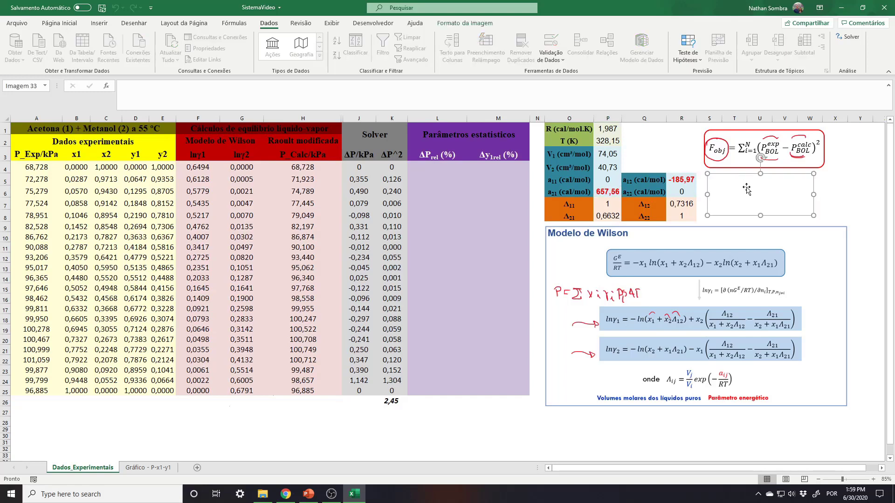
key(Escape)
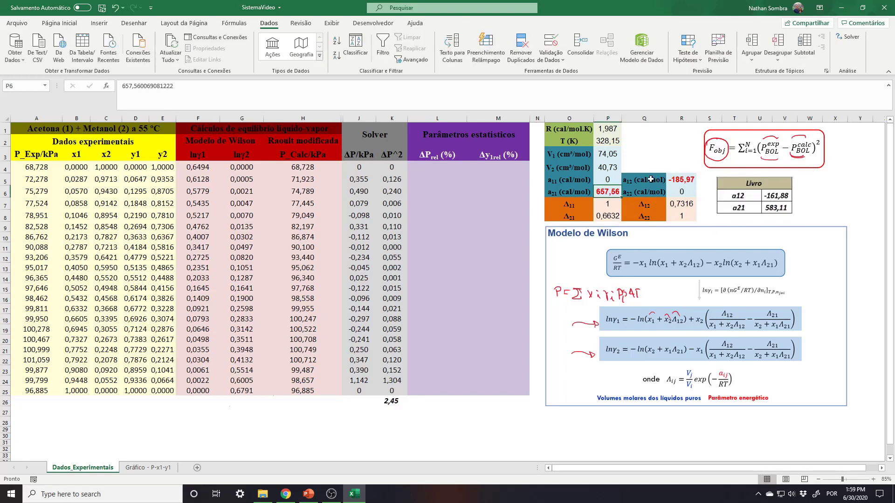
drag(643, 182, 682, 179)
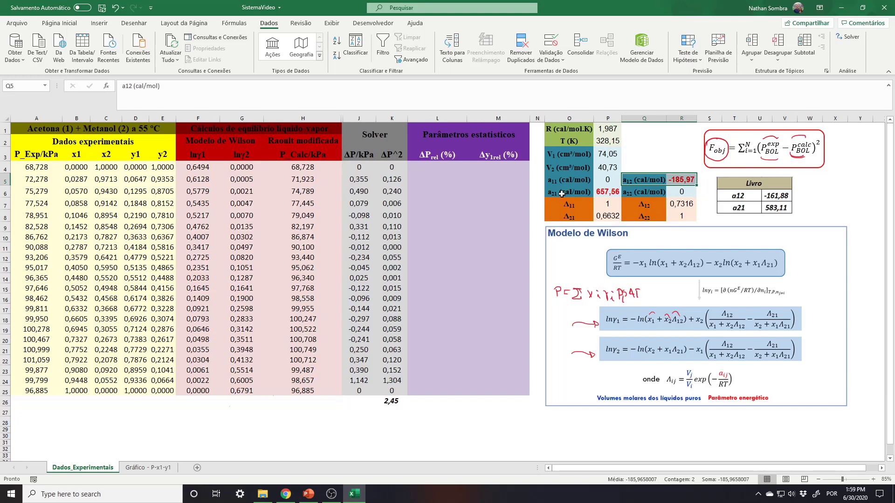
drag(572, 192, 616, 192)
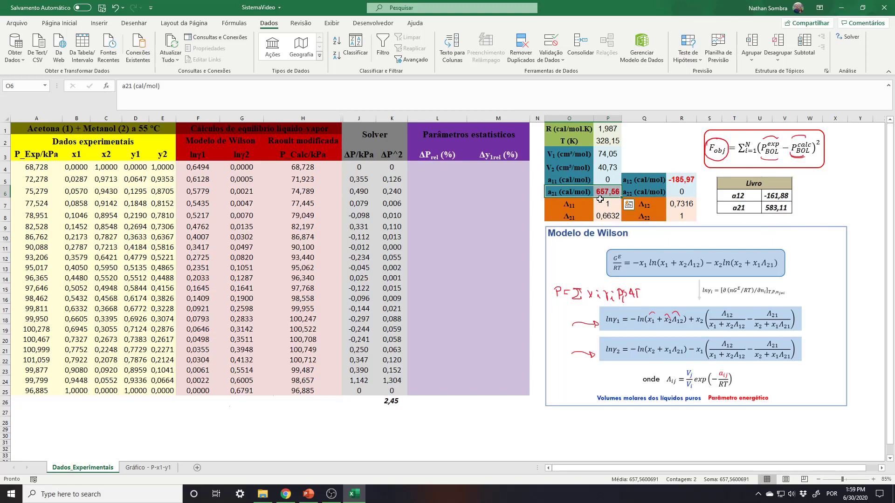
click(572, 189)
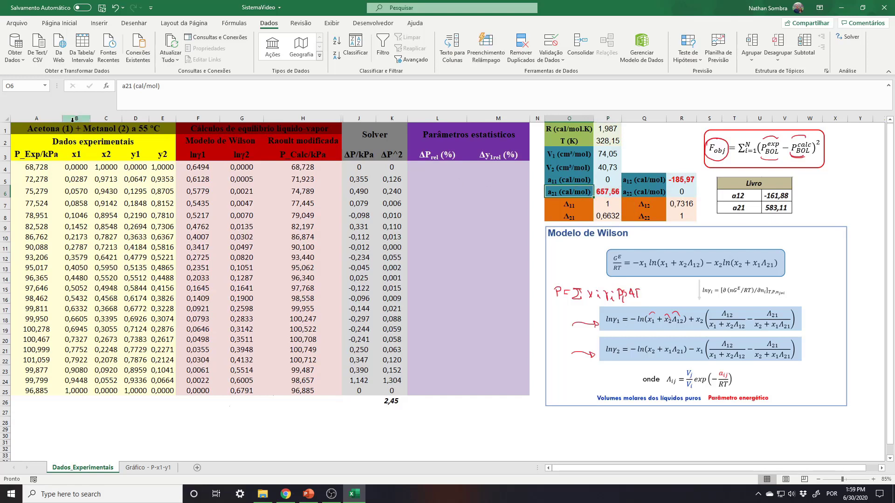
Step: Review the experimental data block, the fitted a12 and a21 values and the ΔP^2 values in K5:K24
drag(74, 128, 154, 392)
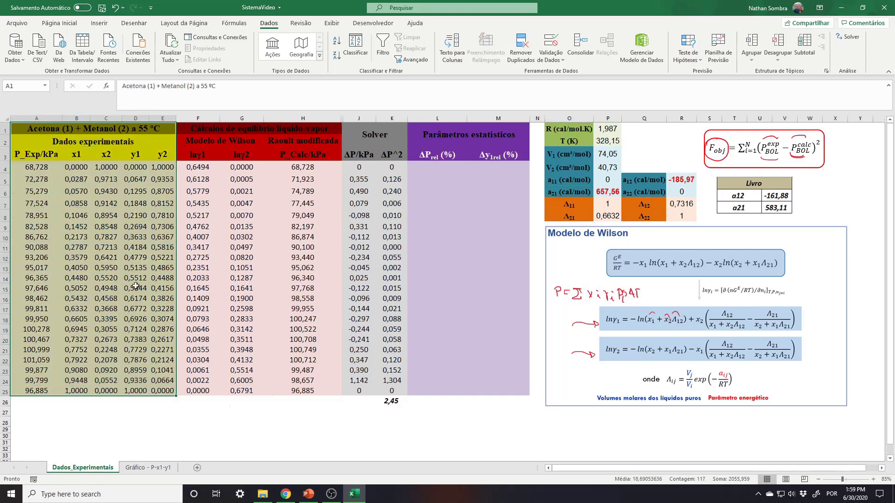
click(70, 129)
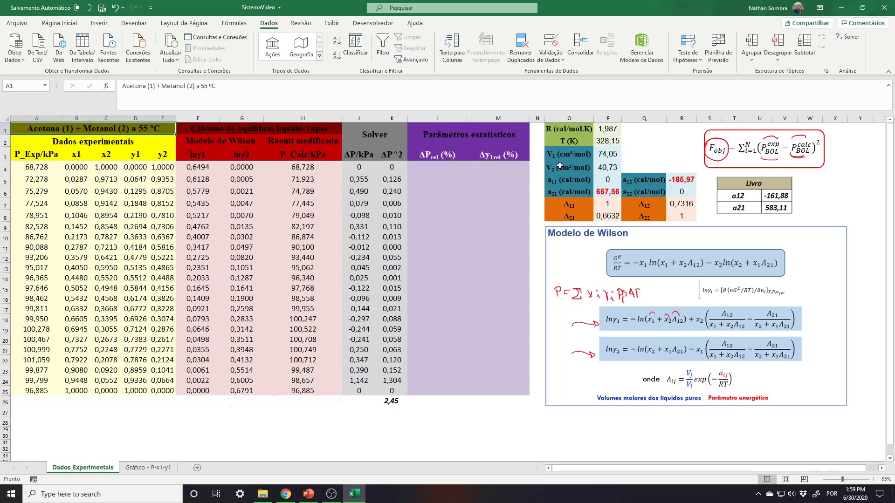
drag(96, 132, 129, 391)
click(131, 127)
click(683, 180)
click(616, 191)
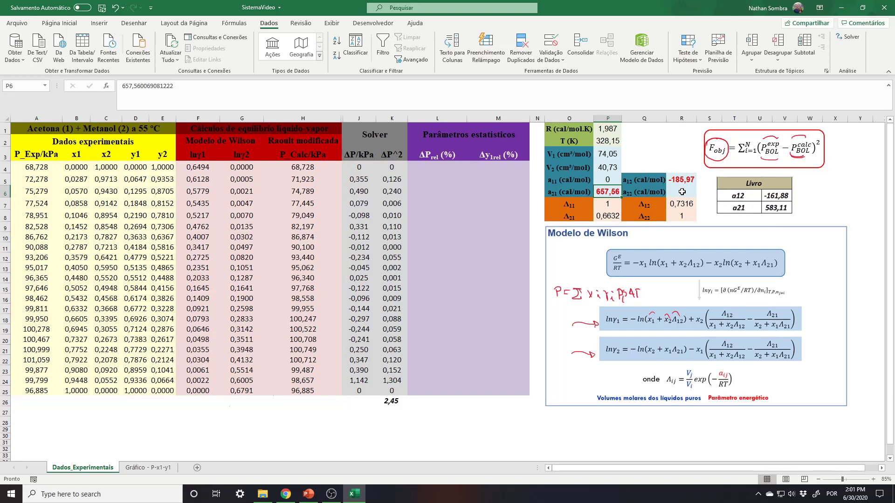
drag(394, 178, 394, 384)
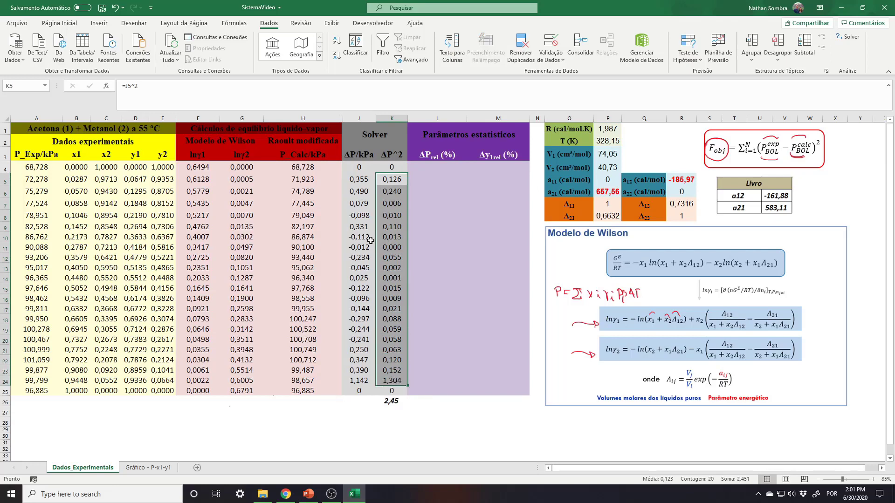
Step: Unhide the calculated y1 column I between the P_Calc and ΔP columns
drag(359, 118, 303, 118)
right_click(326, 120)
click(354, 275)
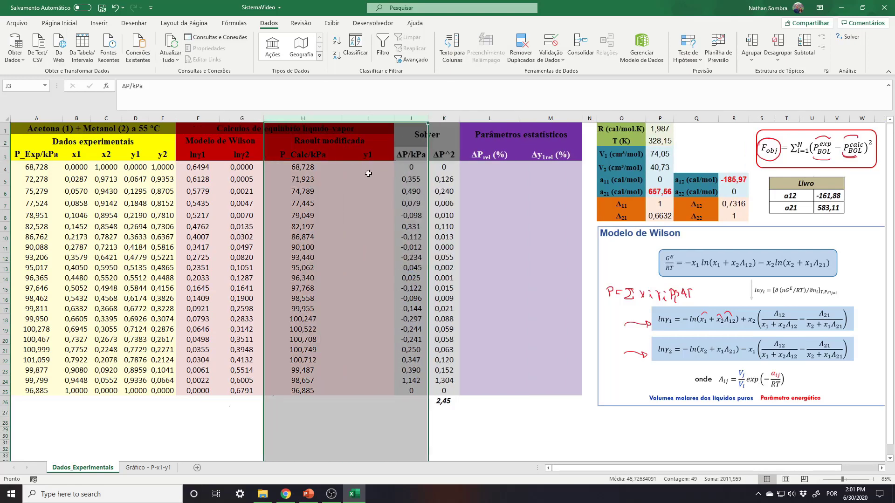
Step: Fill the calculated y1 column I4:I25 with the vapour mole fractions, starting I4 with =B4*EXP(F4)*$A$25/H4
click(359, 167)
text(=)
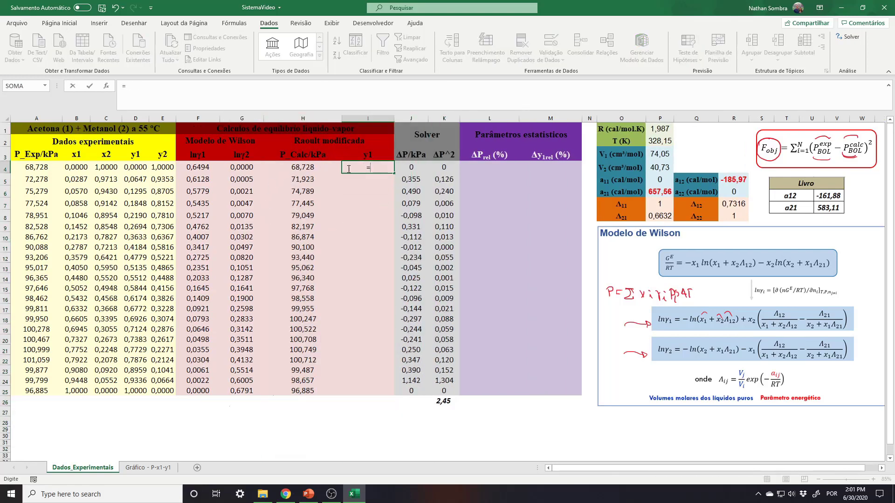
click(87, 167)
text(*)
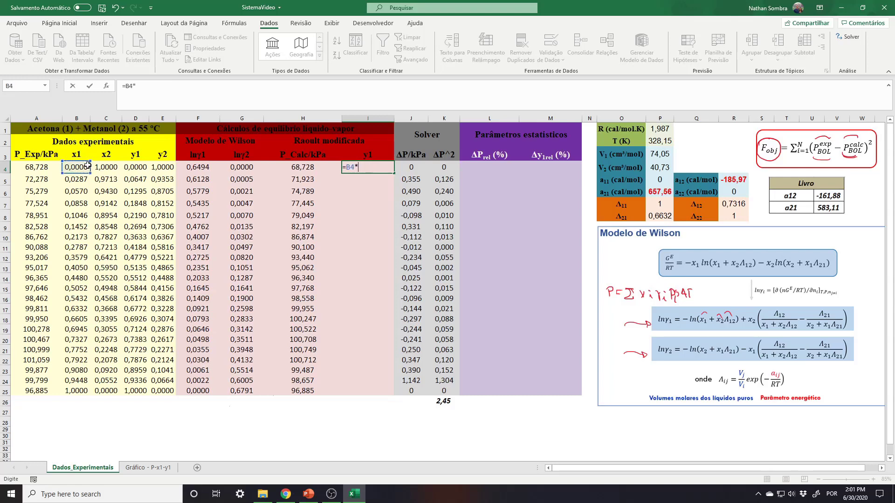
text(EXP()
click(200, 168)
text()*)
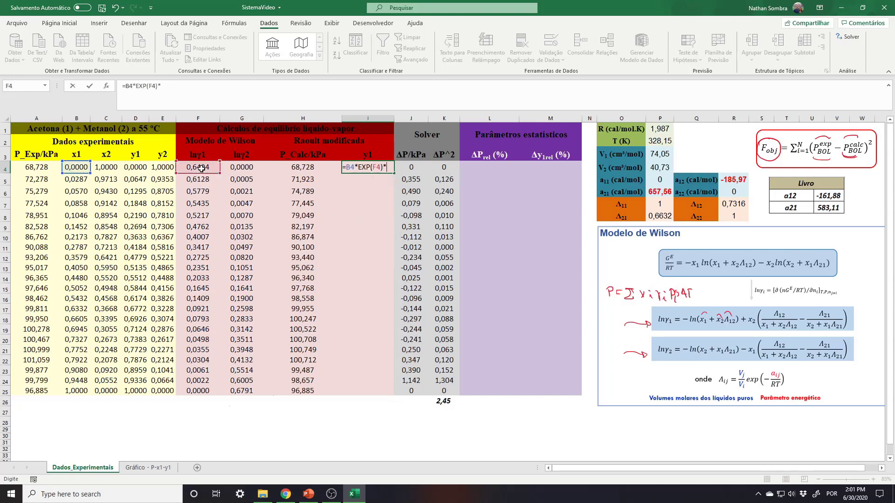
click(42, 387)
key(F4)
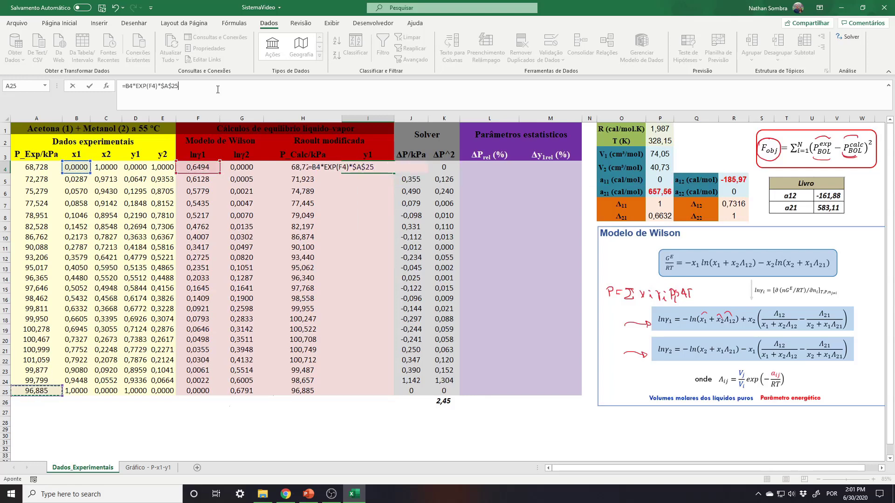
click(218, 90)
text(/)
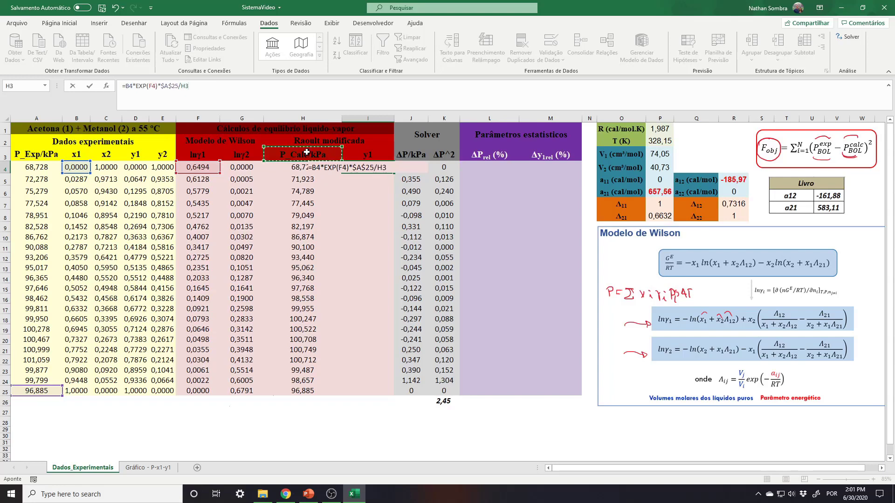
click(317, 168)
key(Return)
click(368, 168)
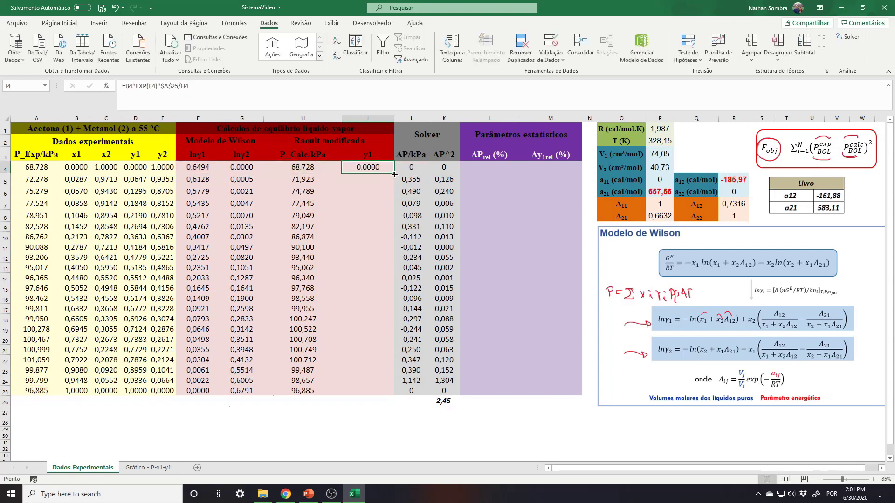
drag(393, 173, 383, 394)
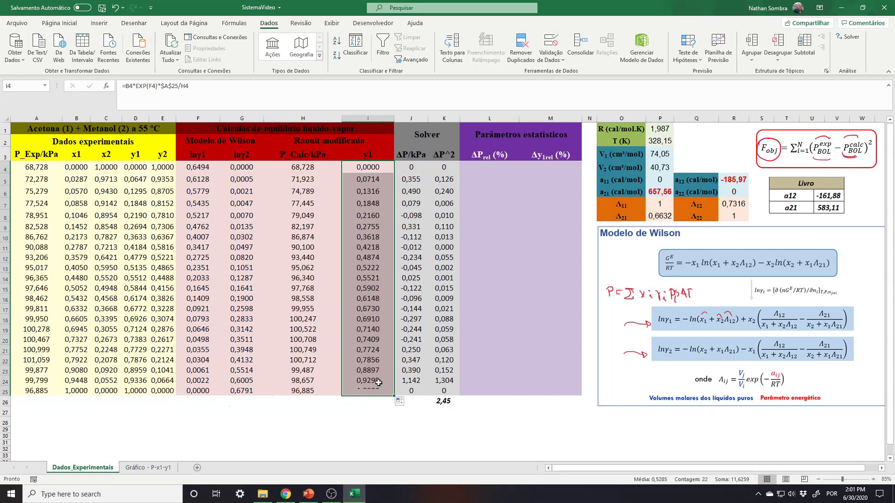
Step: Open the Gráfico - P-x1-y1 sheet and compare the Wilson curves with the experimental points
click(168, 467)
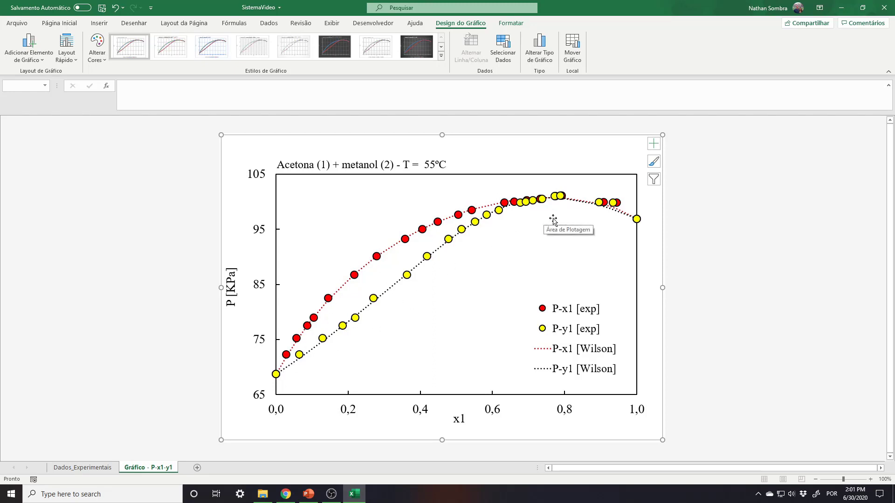
click(184, 310)
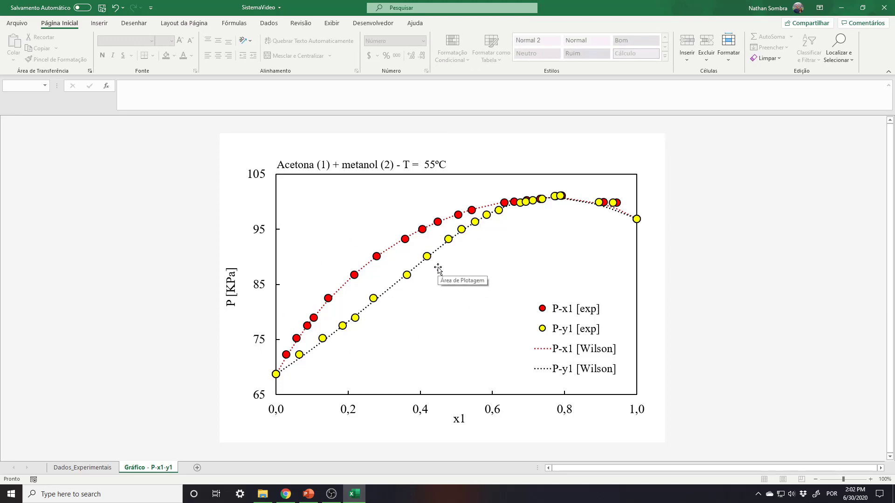
Step: On the Dados_Experimentais sheet, fill the relative pressure deviations in L4:L25, starting L4 with =ABS(A4-H4)/A4
key(ctrl+Page_Up)
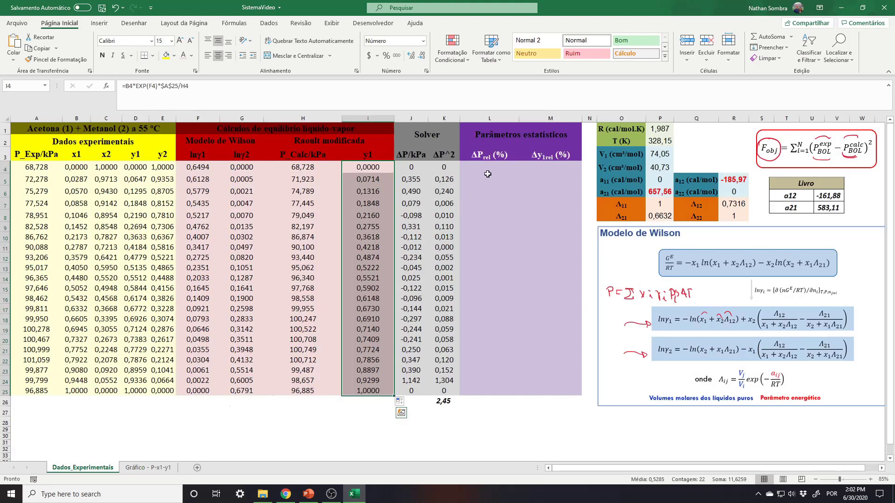
click(487, 167)
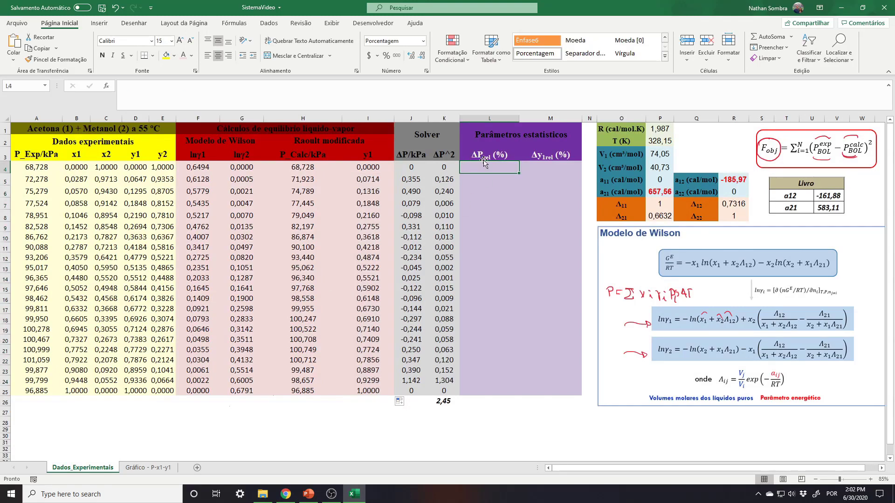
drag(487, 166, 485, 395)
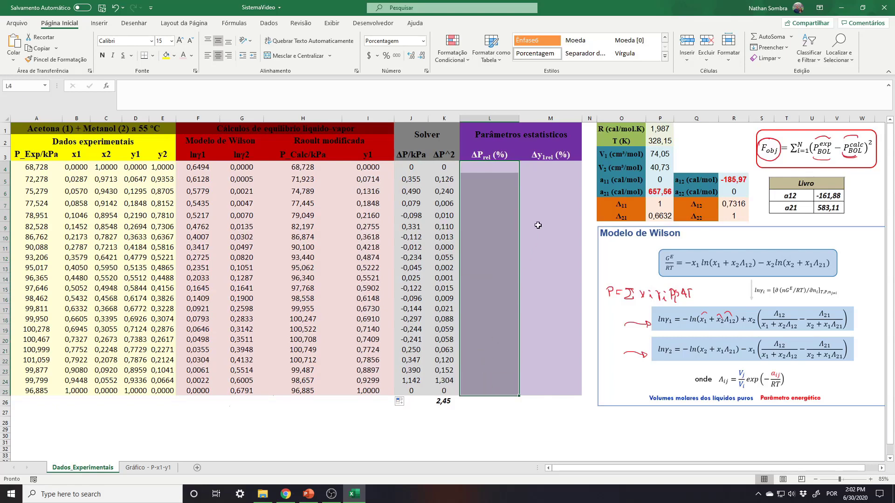
drag(537, 167, 537, 399)
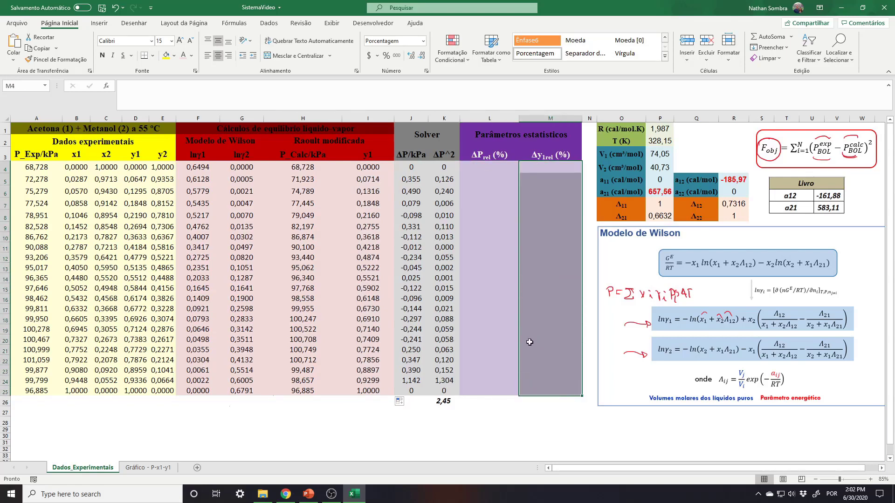
click(492, 168)
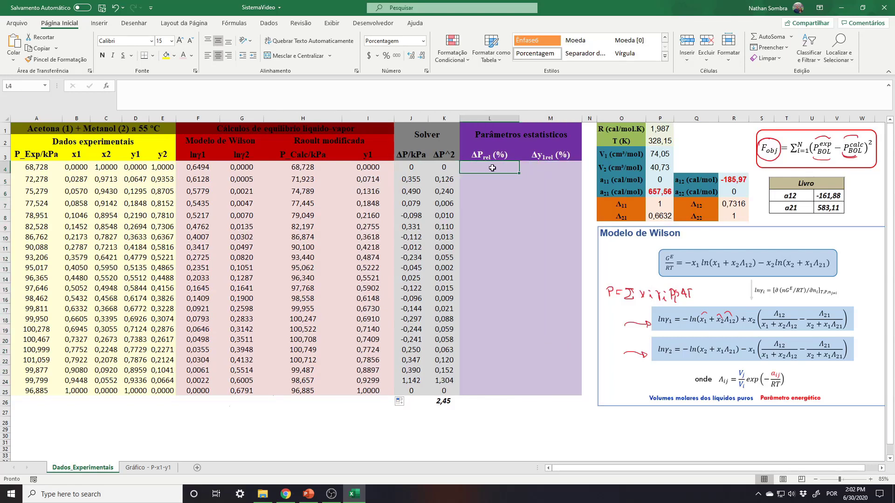
text(=ABS()
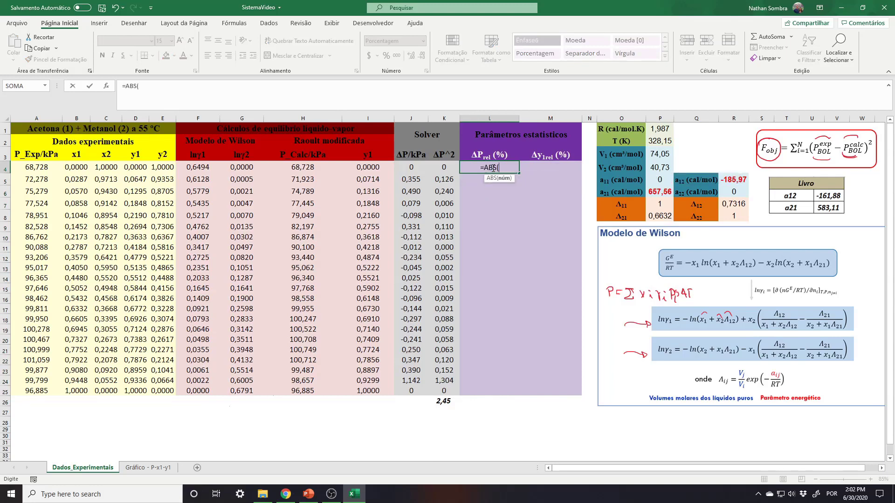
click(35, 167)
text(-)
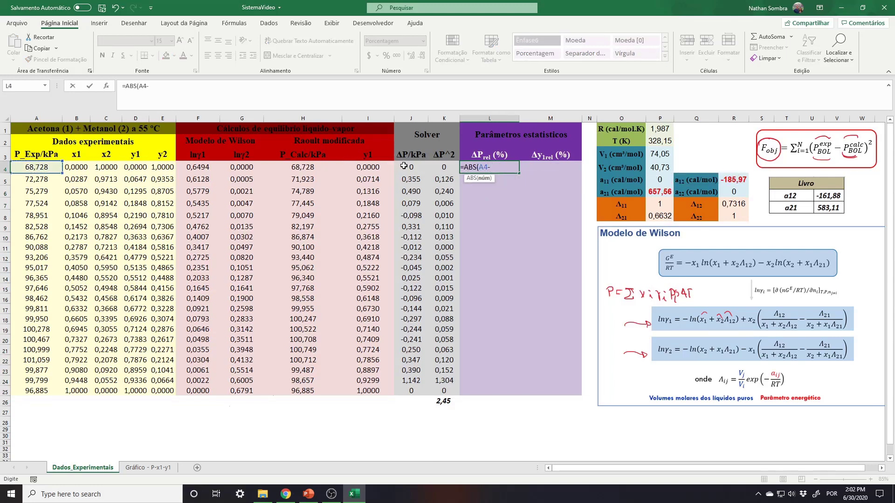
click(314, 167)
text()/)
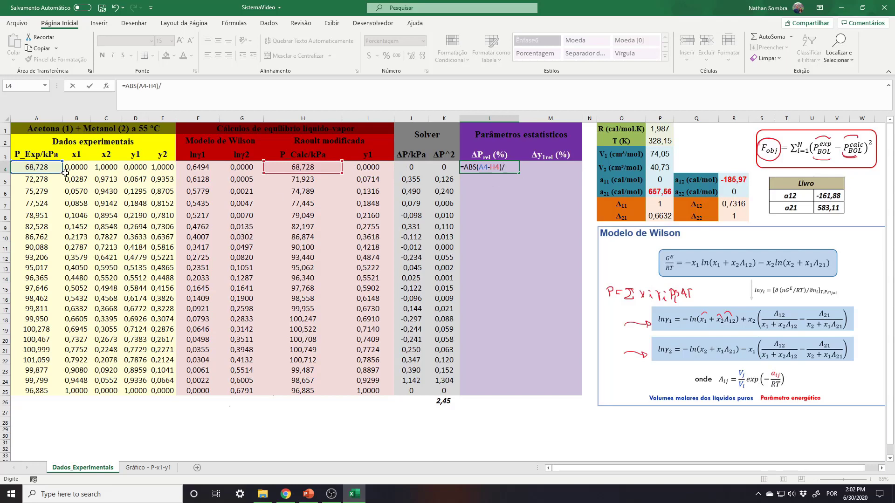
click(37, 168)
key(ctrl+Return)
drag(518, 173, 517, 394)
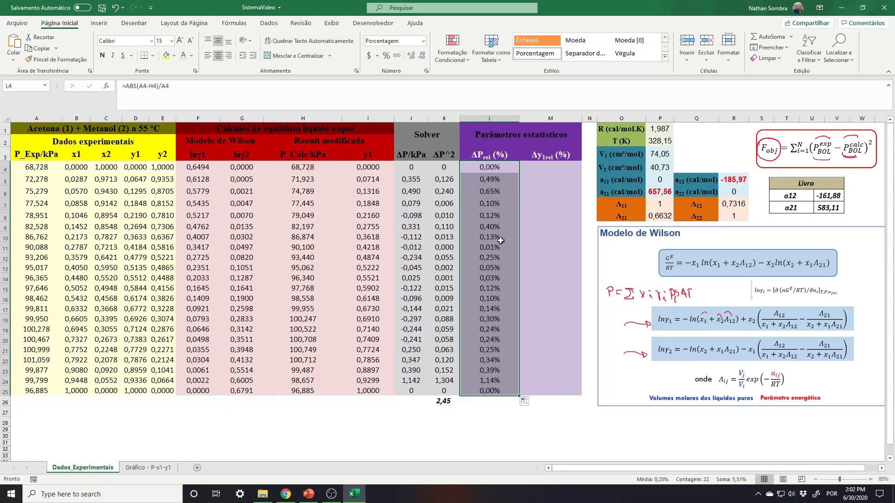
Step: Replace the pure-component ΔPrel values in L4 and L25 with a dash
click(483, 167)
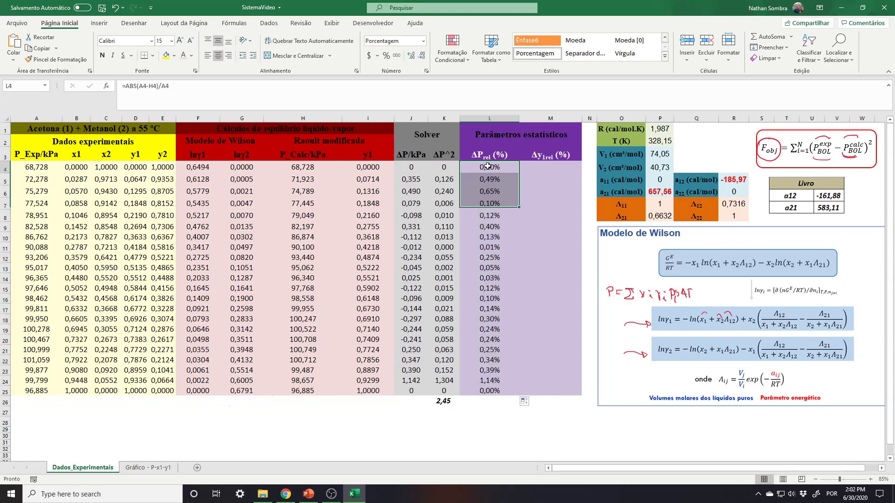
click(492, 392)
click(488, 169)
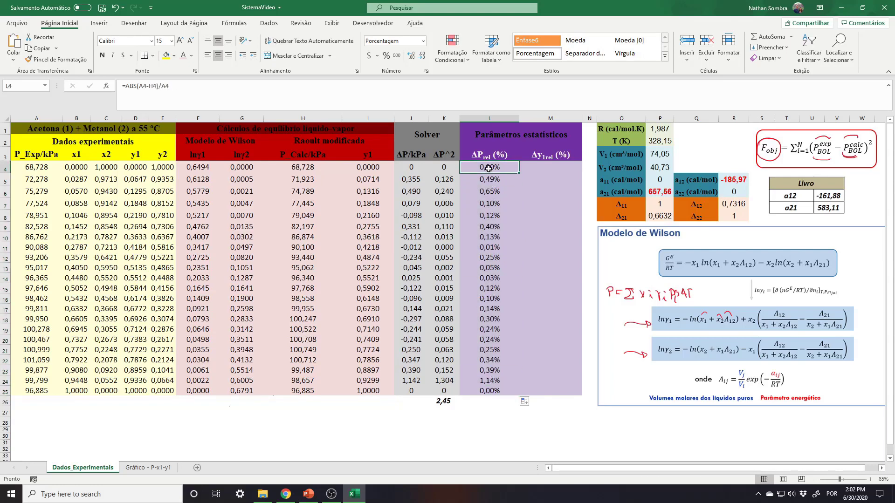
click(402, 167)
click(446, 167)
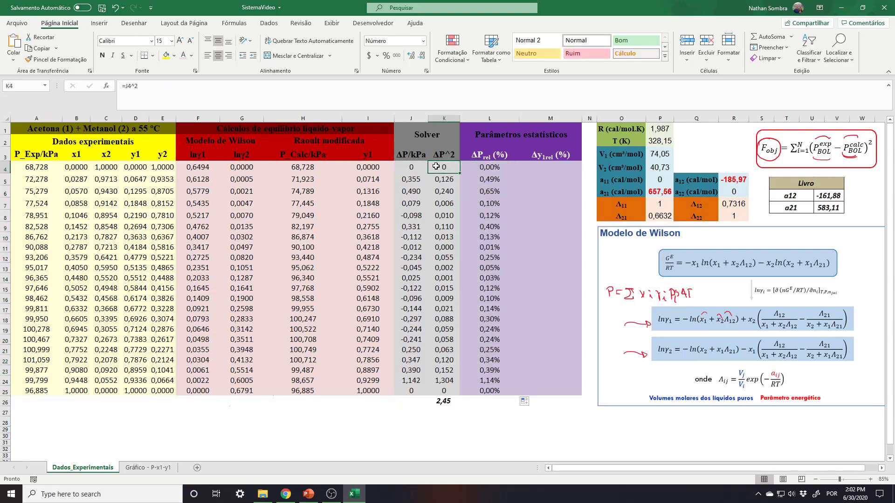
click(411, 389)
click(490, 391)
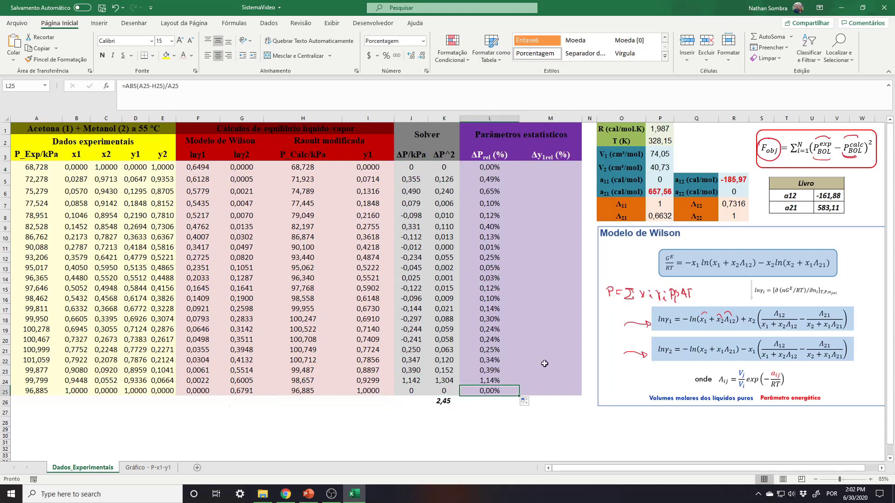
Step: Calculate the mean relative pressure deviation in L26 with =MÉDIA(L5:L24)
click(486, 400)
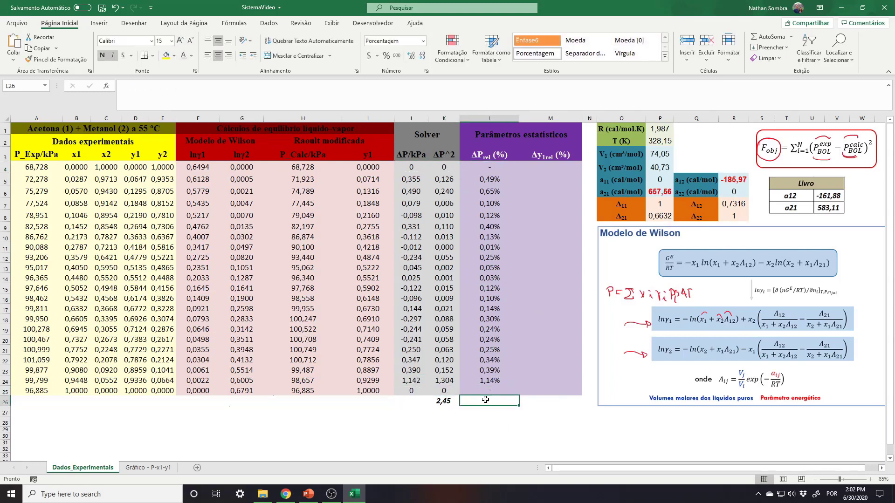
text(=MÉDIA()
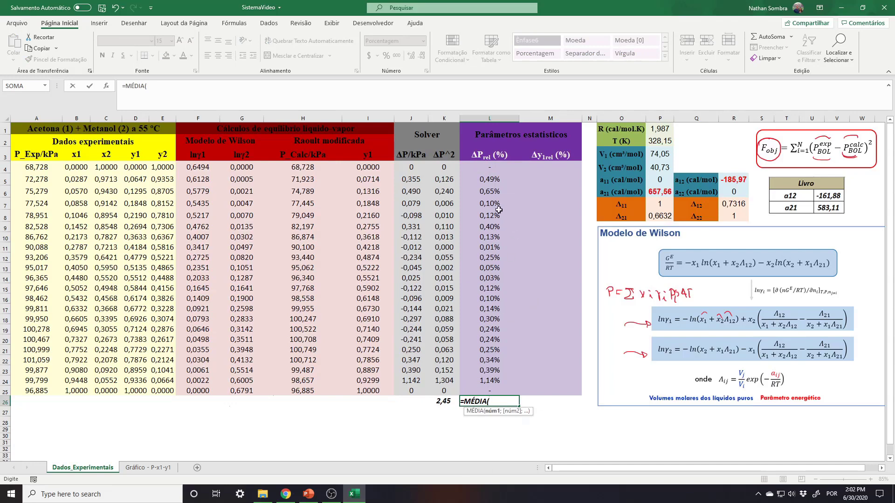
click(490, 182)
drag(491, 189, 505, 380)
key(Return)
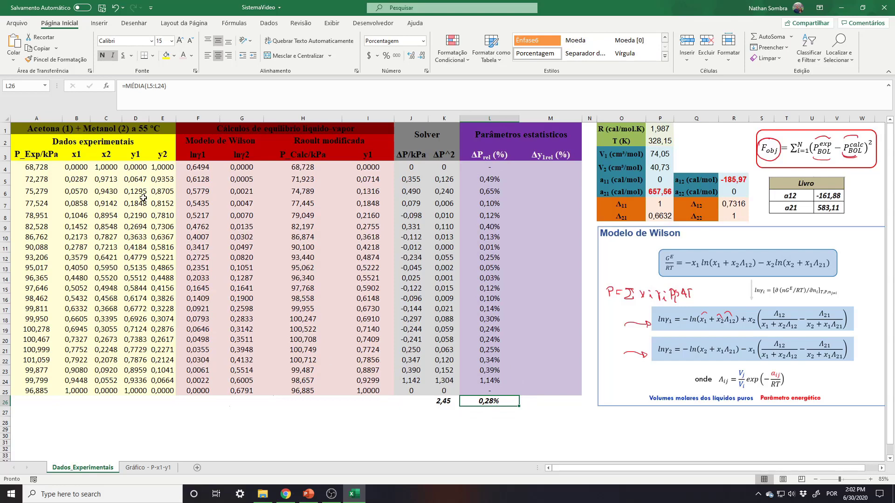
drag(112, 154, 116, 309)
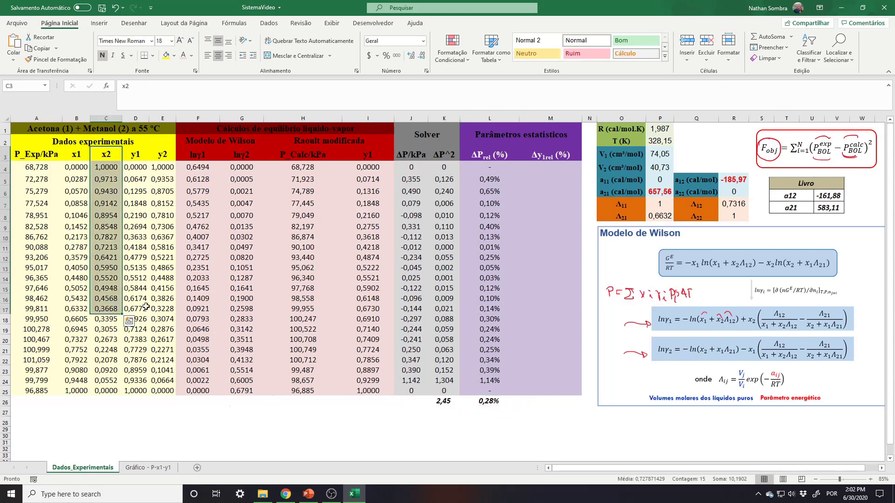
click(668, 194)
click(726, 181)
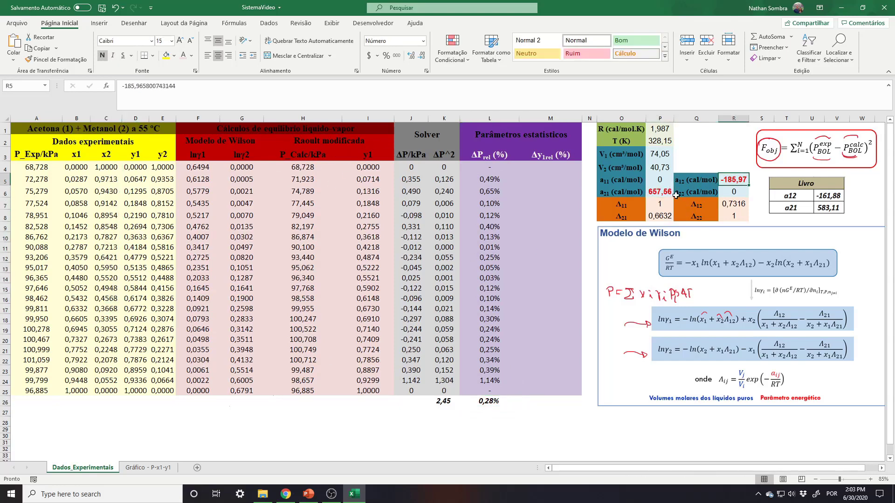
click(665, 190)
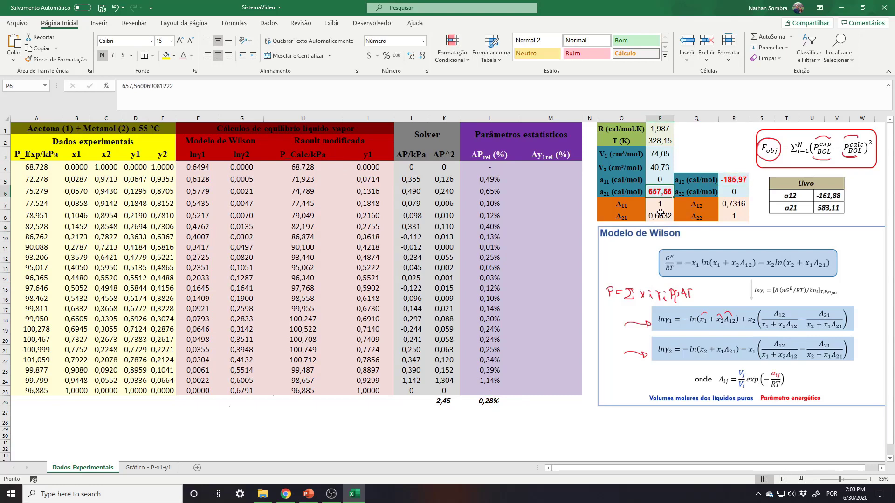
Step: Enter a dash in the pure-component cells M4 and M25 of the Δy1rel column
click(548, 168)
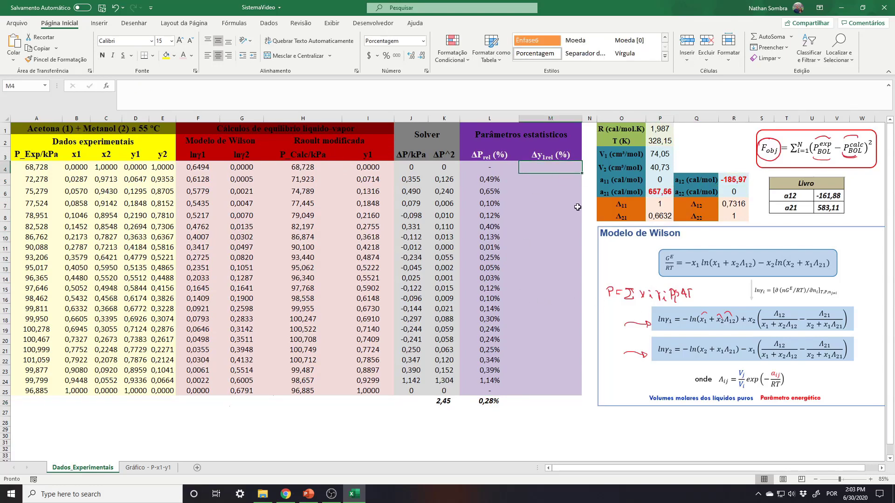
ctrl+click(550, 391)
text(-)
key(ctrl+Return)
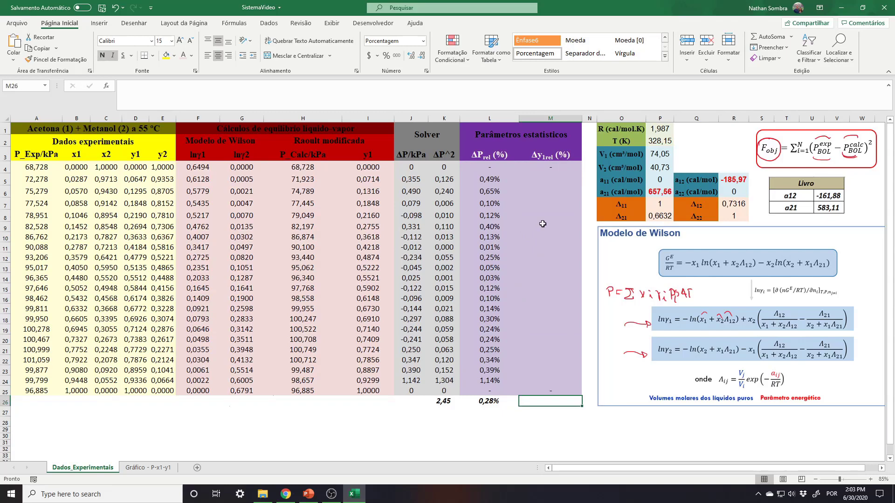
Step: Fill the relative y1 deviations in M5:M24, starting M5 with =ABS(D5-I5)/D5
click(544, 178)
text(=ABS()
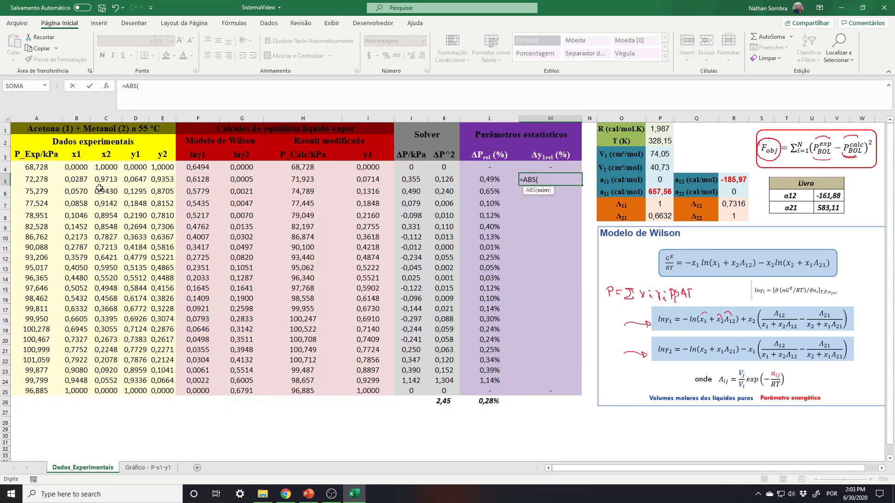
click(131, 183)
text(-)
click(370, 183)
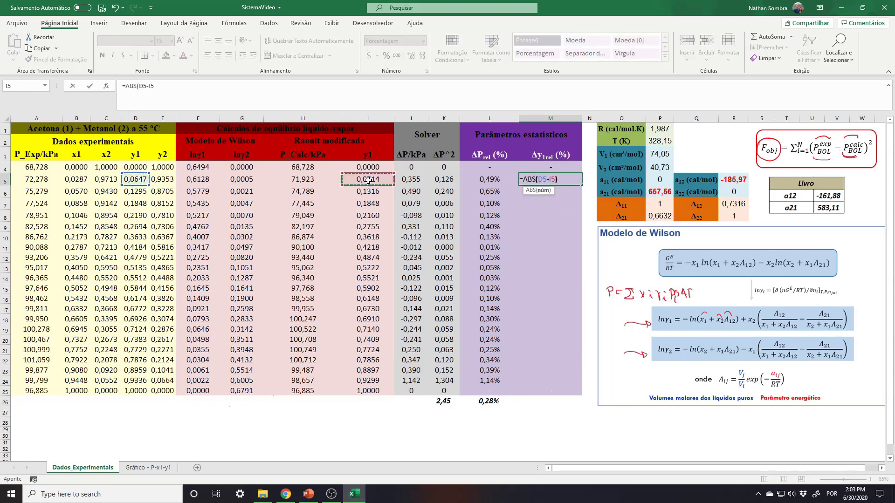
text()/)
click(134, 179)
key(Return)
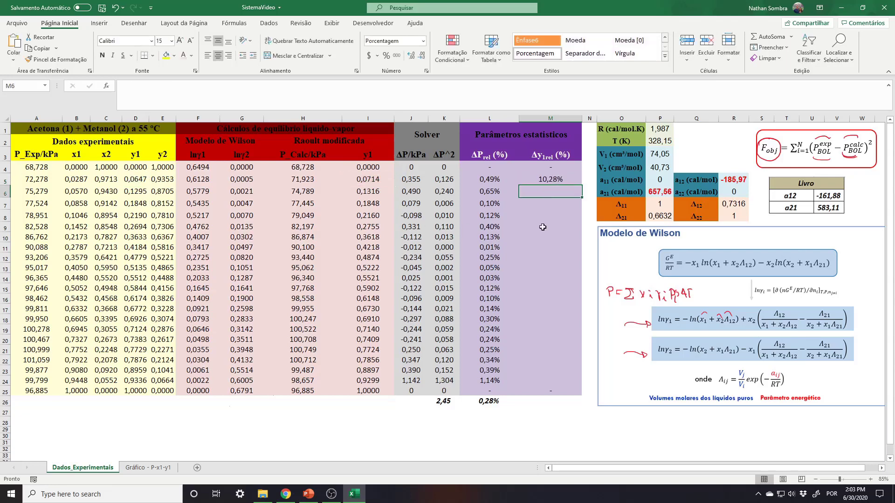
click(575, 181)
drag(581, 186, 581, 384)
Step: Copy the mean deviation formula from L26 to M26 to average the Δy1rel values in M5:M24
click(503, 402)
key(ctrl+c)
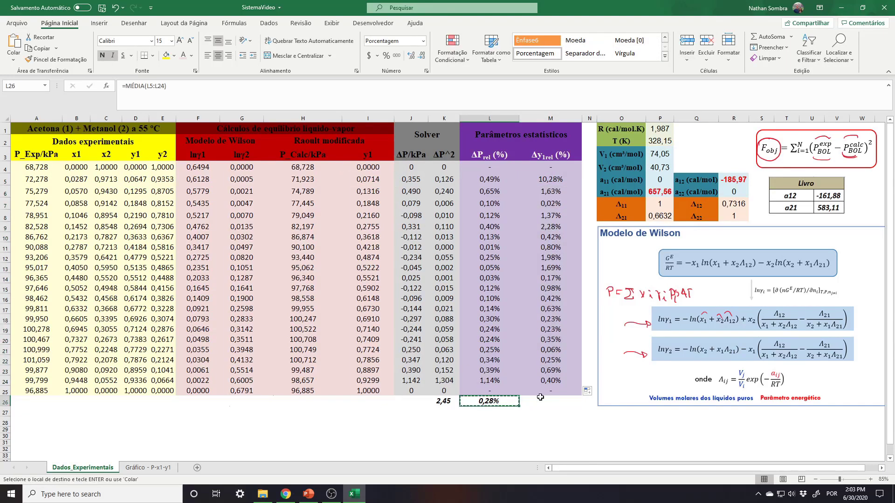
click(524, 403)
key(ctrl+v)
key(Escape)
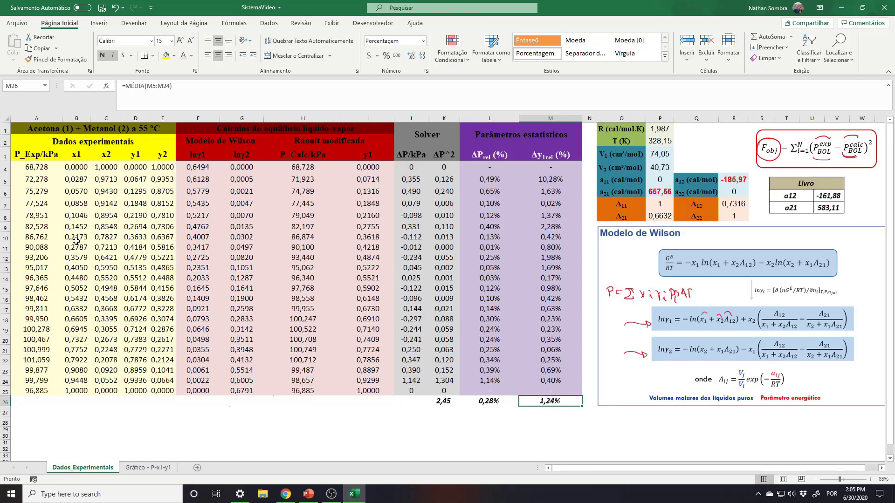
Step: Review the x1 and pressure data in rows 10 and 11, the fitted a12 and a21, both mean deviations, and the Wilson model columns
drag(76, 236, 76, 247)
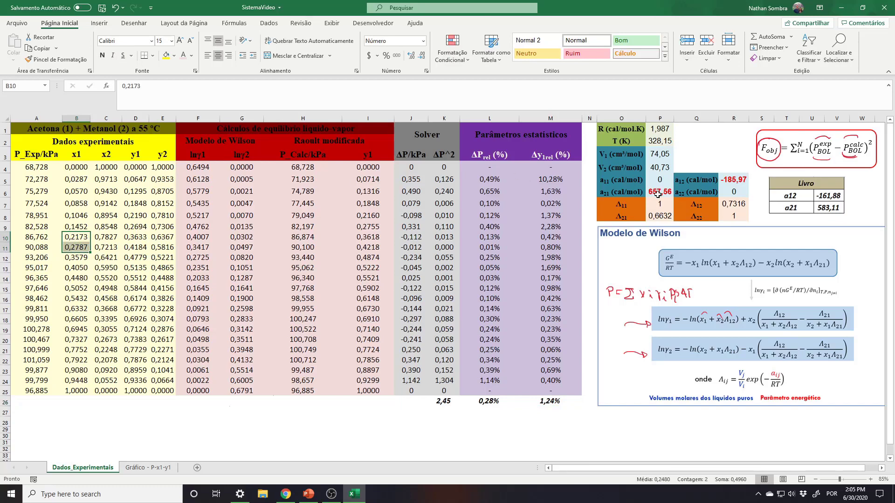
click(671, 191)
key(Up)
key(Right)
key(Right)
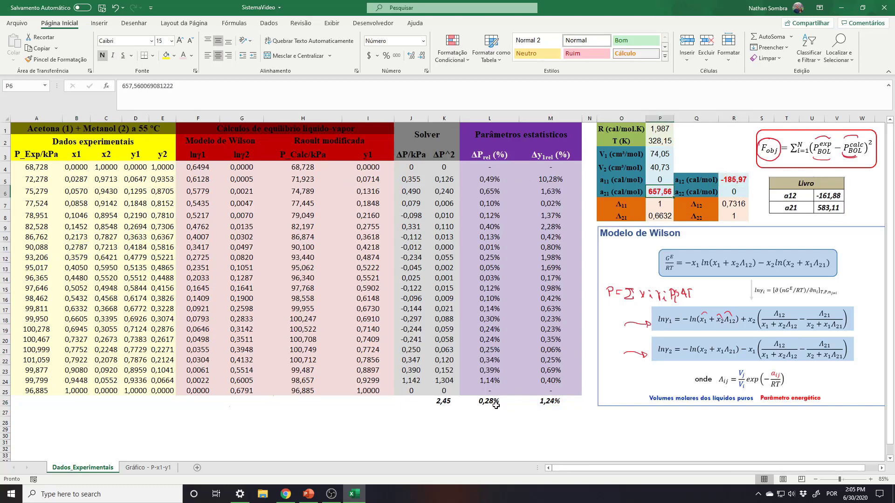
click(495, 401)
key(Right)
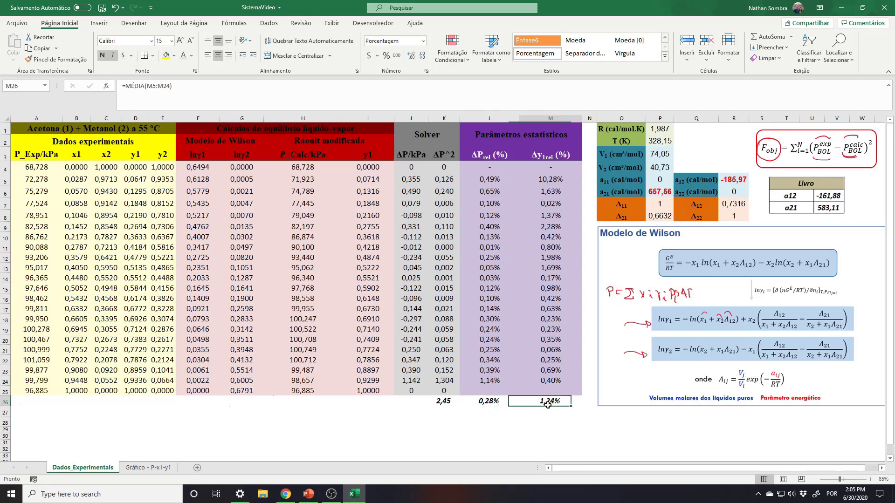
key(Left)
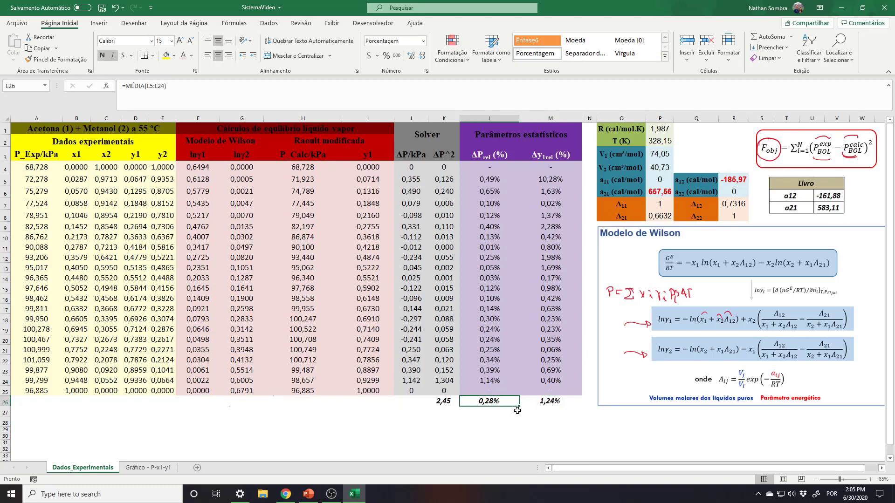
click(558, 402)
click(503, 400)
drag(82, 236, 47, 248)
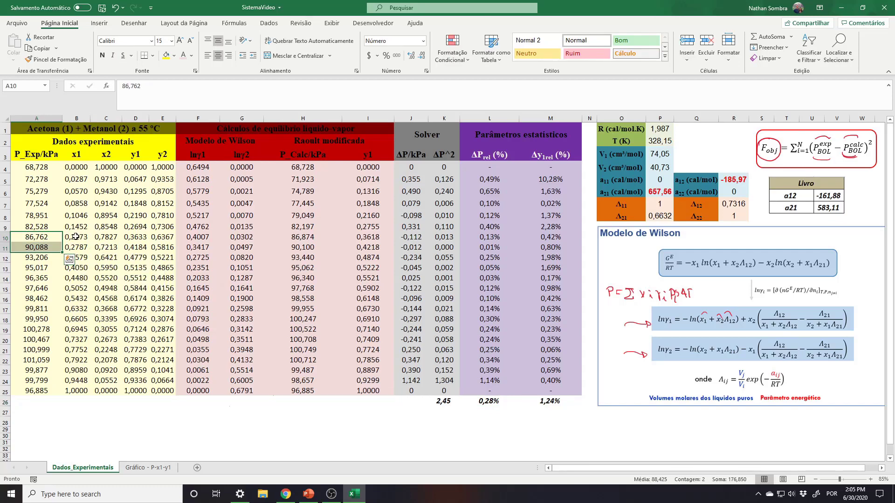
drag(75, 236, 46, 248)
drag(204, 142, 242, 371)
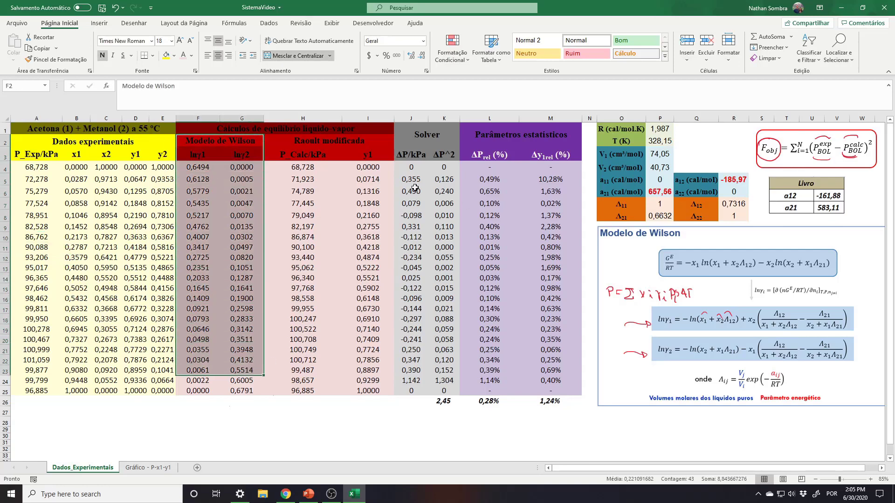
Step: Inspect the pure-component end points on the Gráfico - P-x1-y1 chart and return to the Dados_Experimentais sheet
click(147, 468)
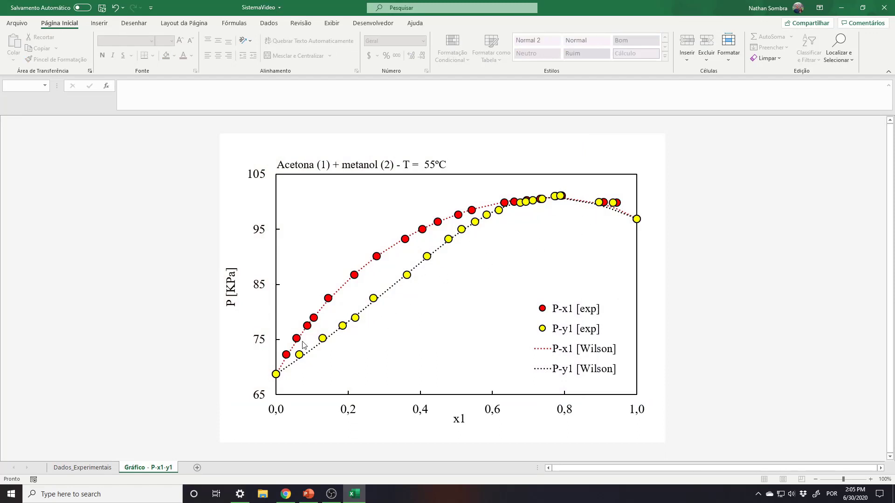
mouse_move(276, 376)
mouse_move(638, 223)
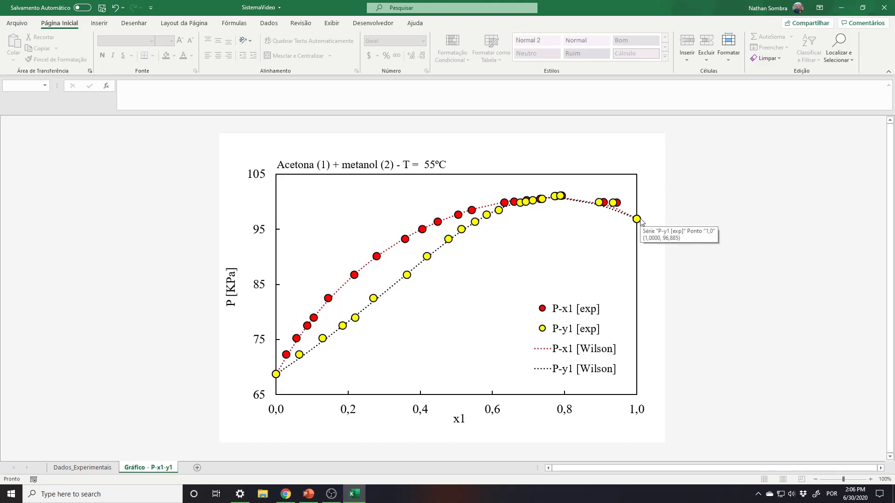
click(107, 469)
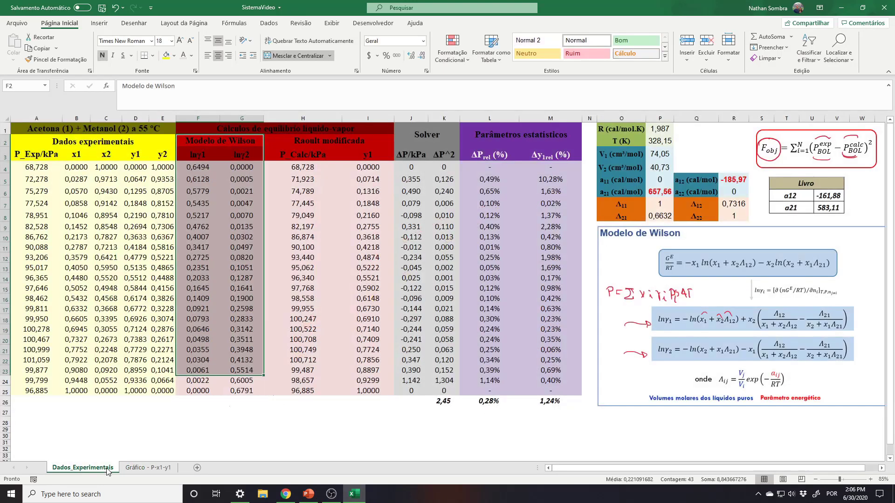